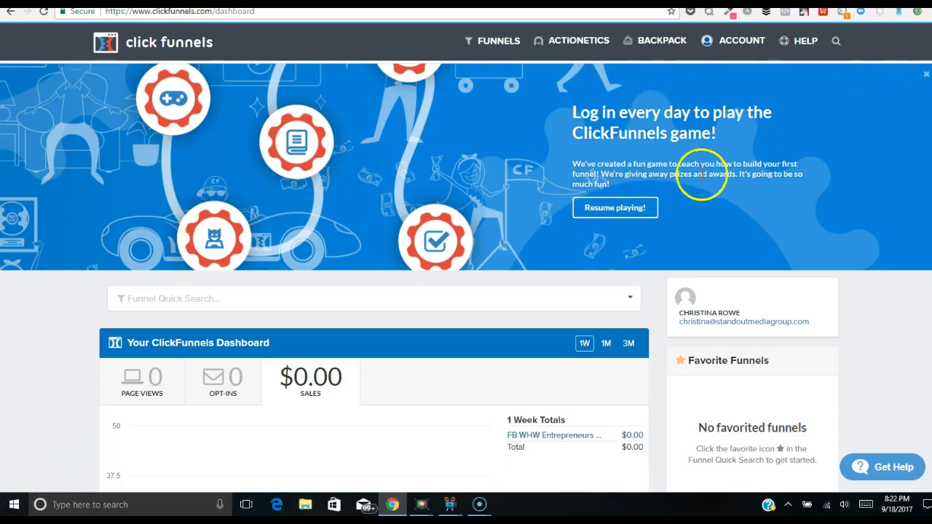
Resume the first-funnel challenge, open and close The First Game lessons, and dismiss the Facebook notification.
{"action": "left_click", "coordinate": [624, 217]}
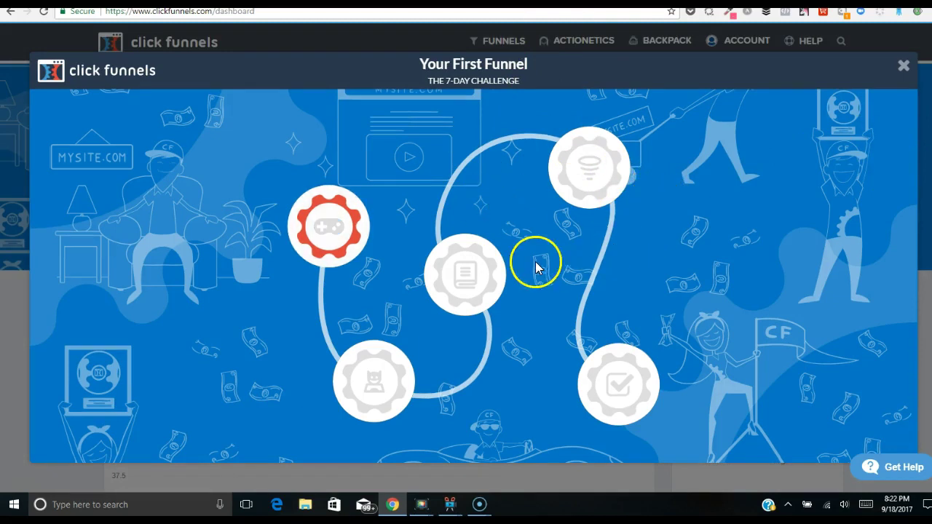
{"action": "left_click", "coordinate": [310, 220]}
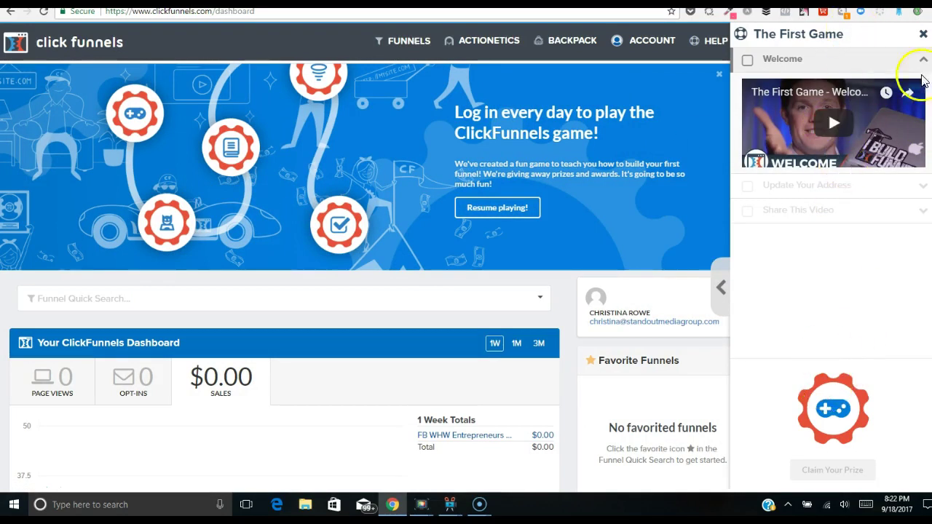
{"action": "left_click", "coordinate": [923, 35]}
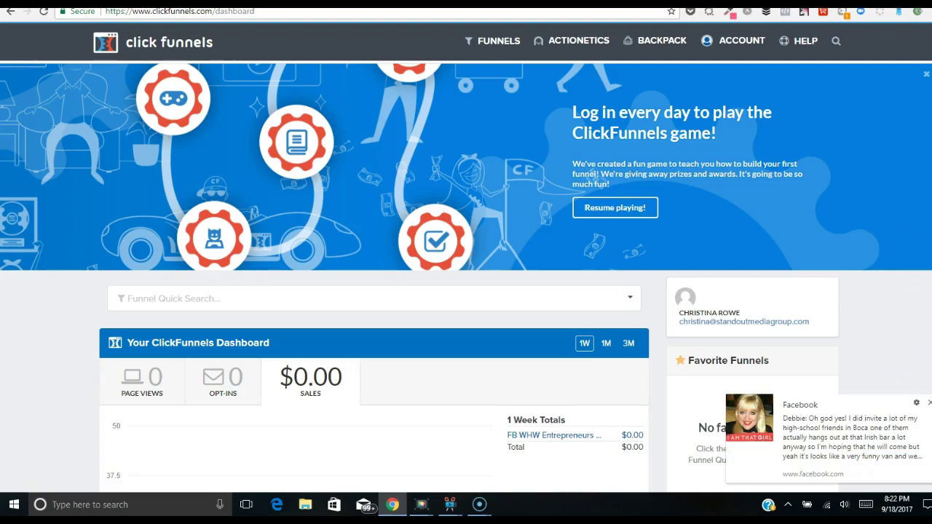
{"action": "left_click", "coordinate": [927, 402]}
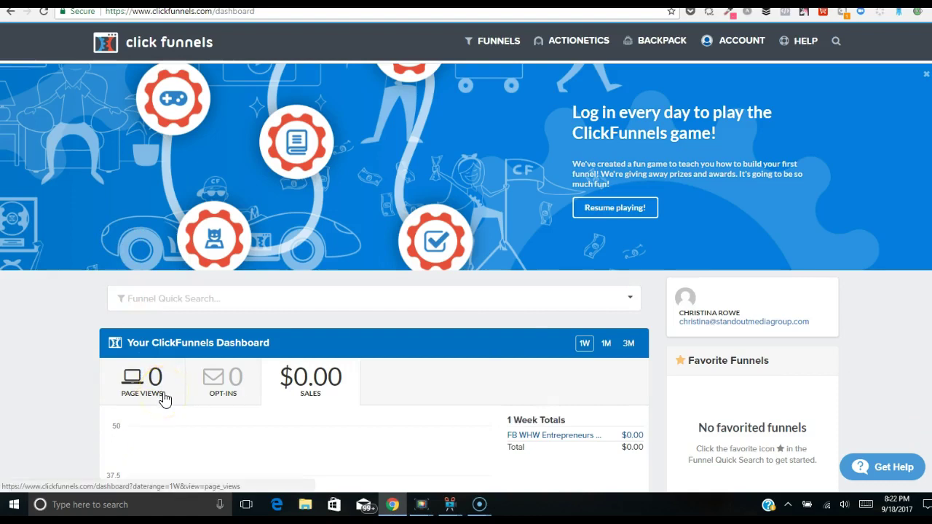
Choose Build Funnel from the Funnels menu and open the Funnel Hacker's Cookbook training.
{"action": "left_click", "coordinate": [499, 42]}
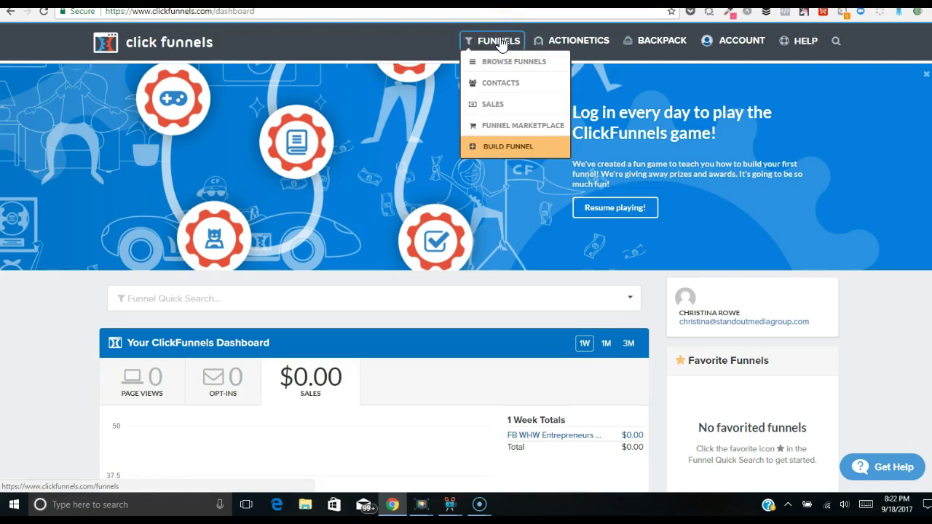
{"action": "left_click", "coordinate": [508, 146]}
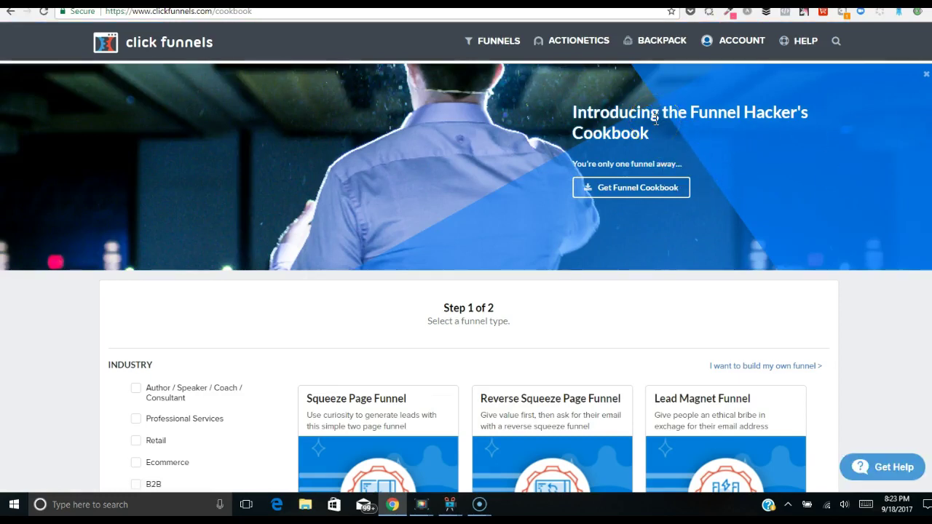
{"action": "left_click", "coordinate": [655, 193]}
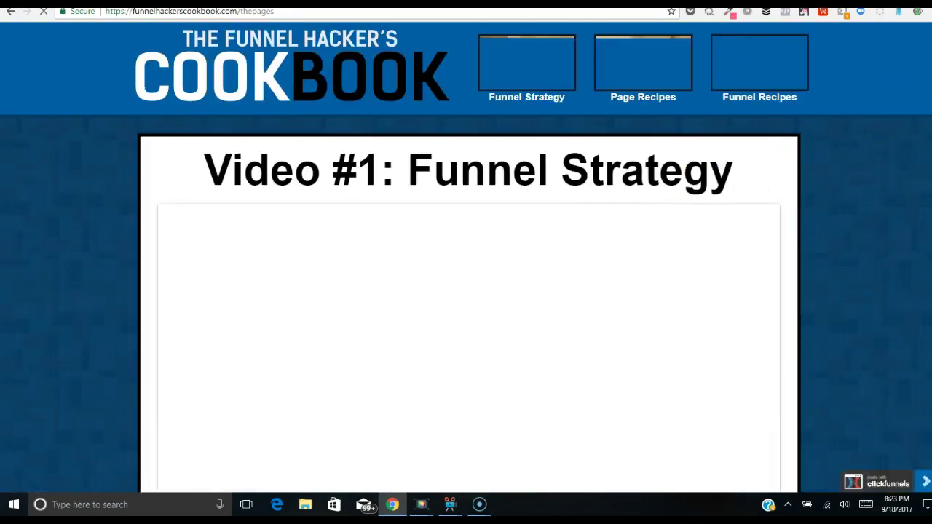
{"action": "scroll", "coordinate": [466, 262], "scroll_direction": "down", "scroll_amount": 3}
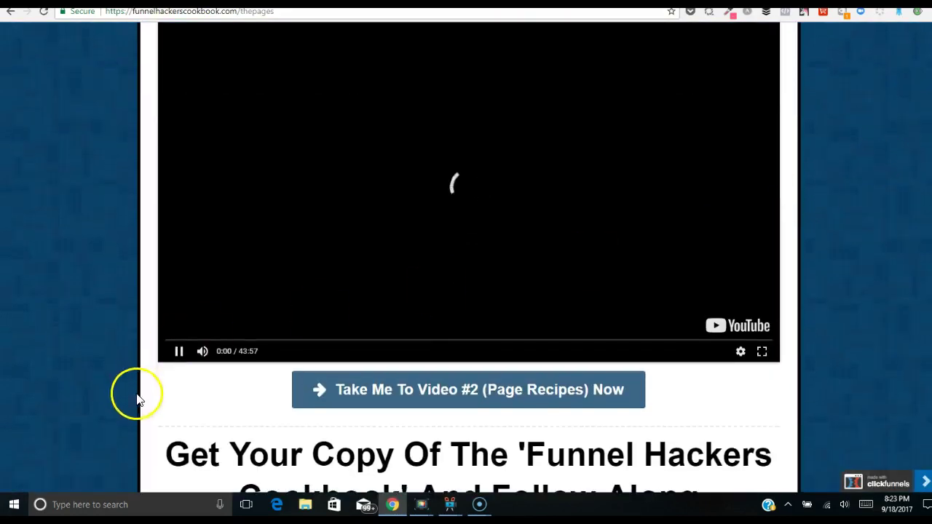
{"action": "left_click", "coordinate": [179, 352]}
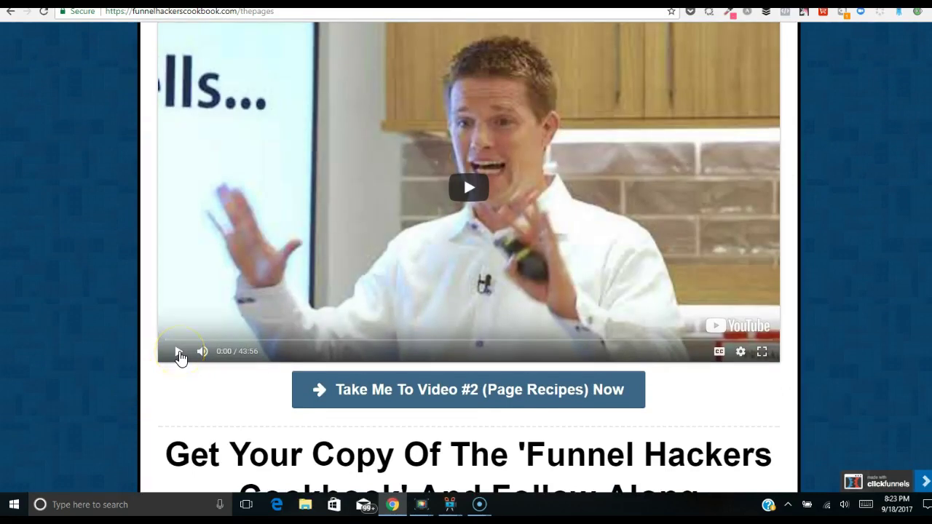
{"action": "scroll", "coordinate": [466, 262], "scroll_direction": "down", "scroll_amount": 5}
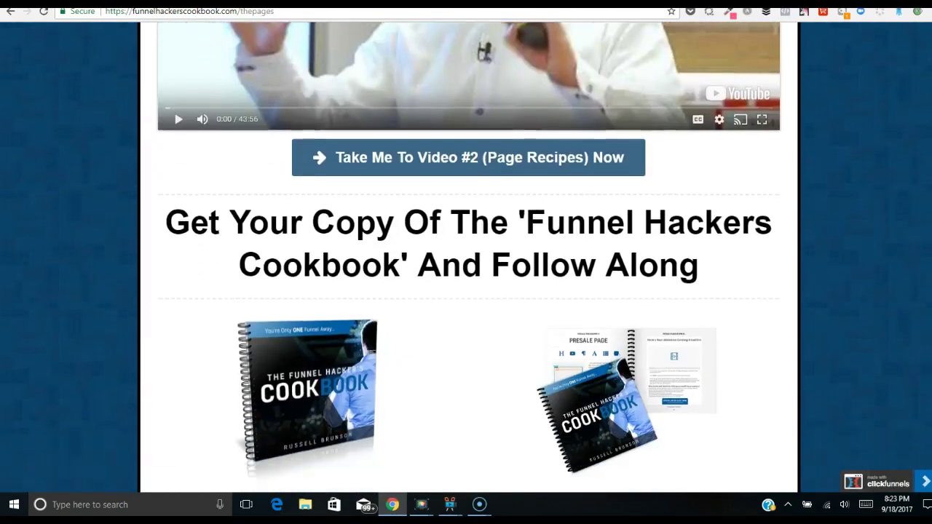
{"action": "scroll", "coordinate": [926, 277], "scroll_direction": "down", "scroll_amount": 2}
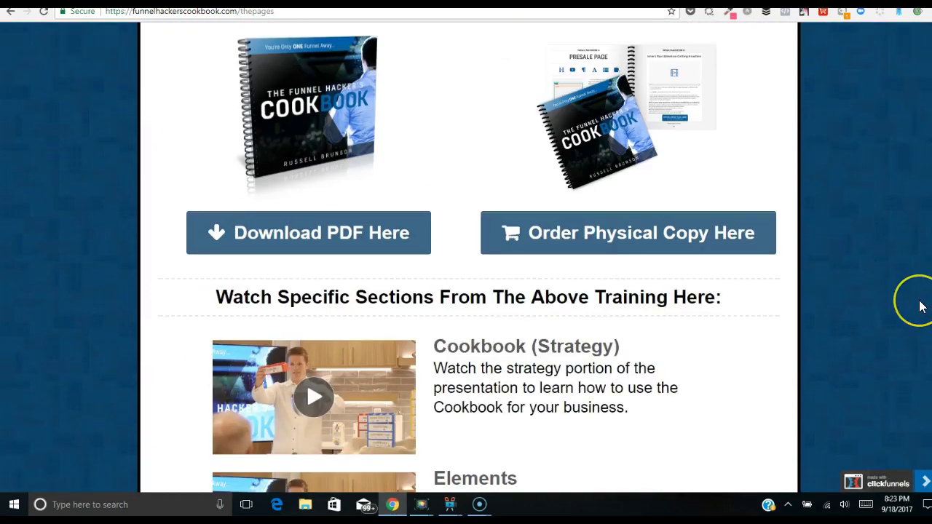
{"action": "scroll", "coordinate": [921, 306], "scroll_direction": "down", "scroll_amount": 2}
{"action": "scroll", "coordinate": [915, 348], "scroll_direction": "up", "scroll_amount": 7}
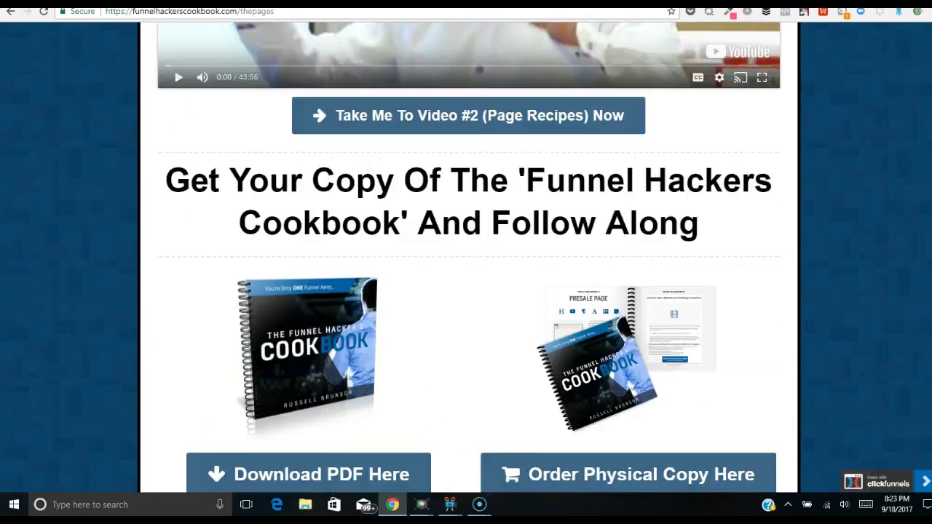
{"action": "scroll", "coordinate": [469, 258], "scroll_direction": "up", "scroll_amount": 1}
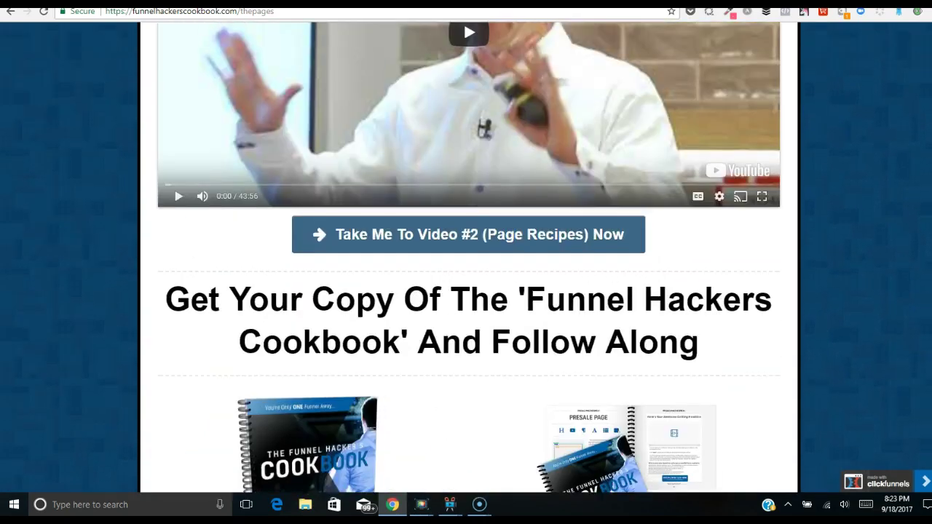
{"action": "scroll", "coordinate": [469, 258], "scroll_direction": "up", "scroll_amount": 3}
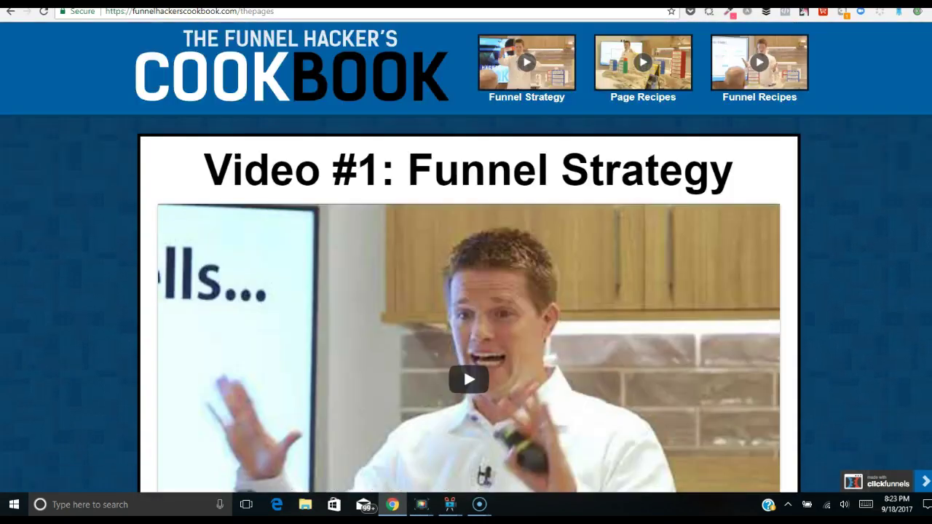
{"action": "left_click", "coordinate": [10, 13]}
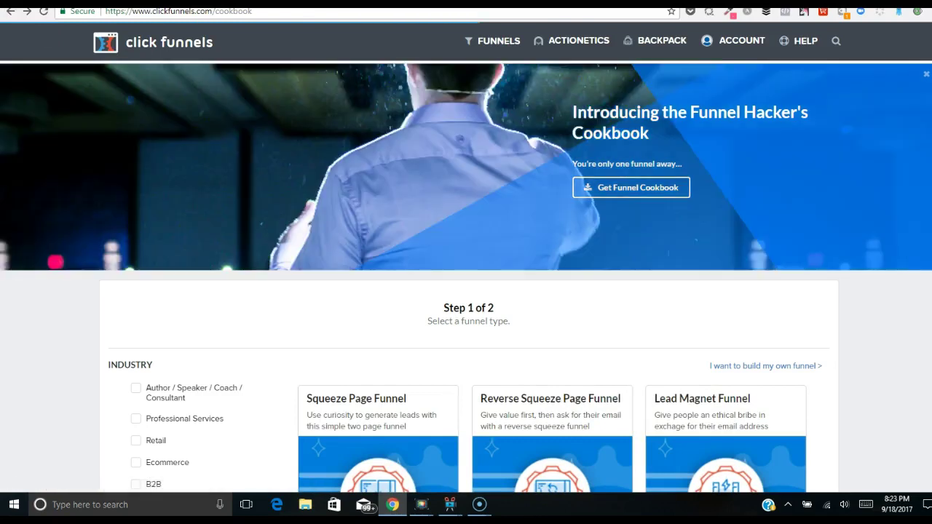
{"action": "scroll", "coordinate": [466, 259], "scroll_direction": "down", "scroll_amount": 1}
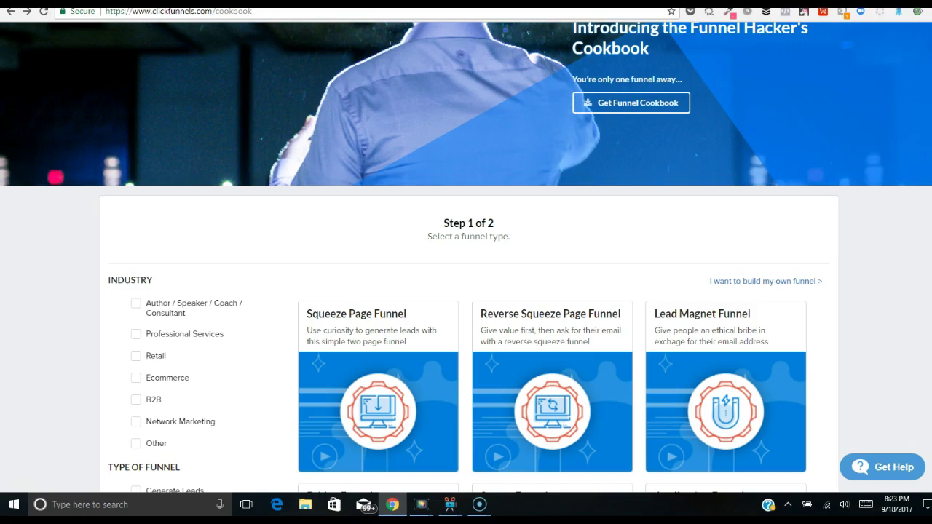
{"action": "scroll", "coordinate": [466, 257], "scroll_direction": "down", "scroll_amount": 1}
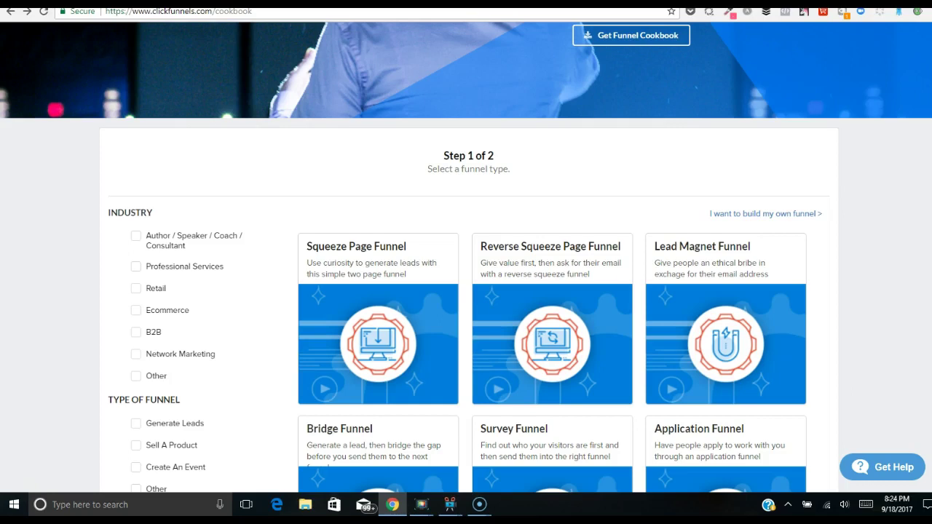
{"action": "scroll", "coordinate": [466, 255], "scroll_direction": "up", "scroll_amount": 3}
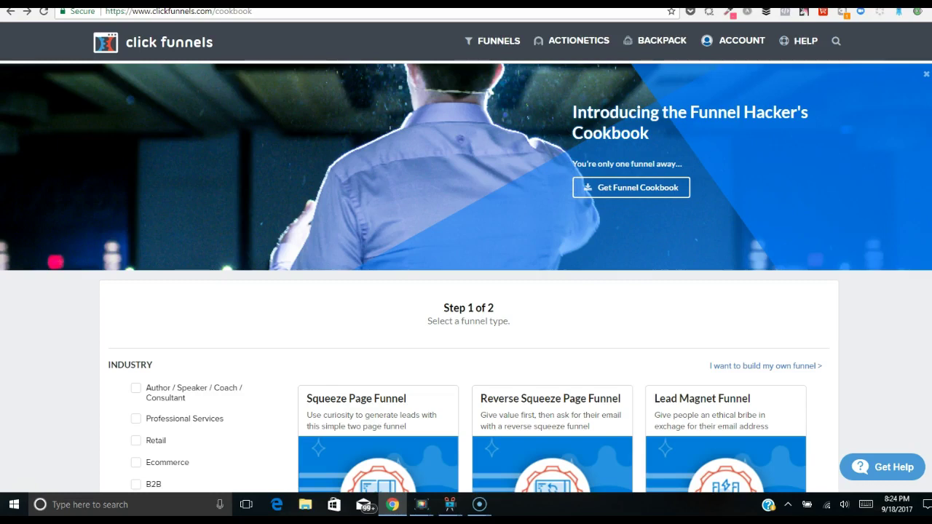
{"action": "scroll", "coordinate": [466, 258], "scroll_direction": "down", "scroll_amount": 3}
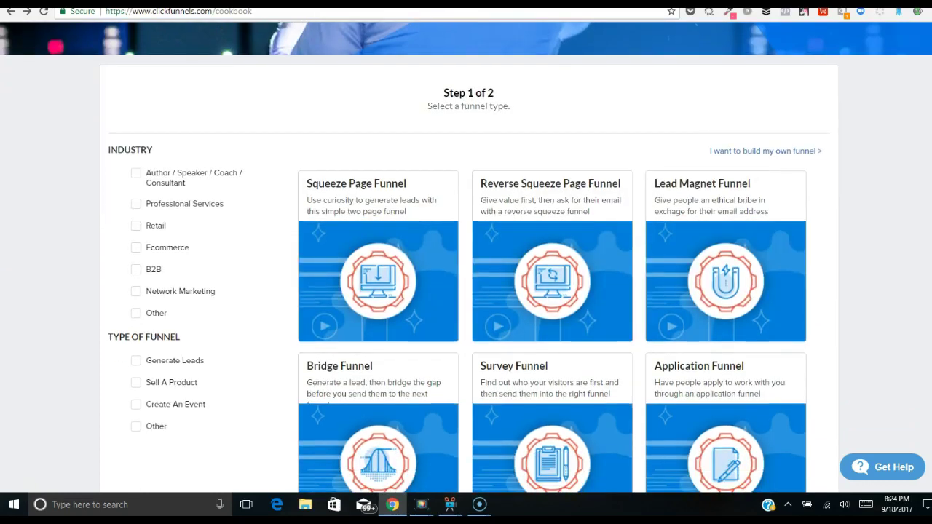
{"action": "scroll", "coordinate": [446, 148], "scroll_direction": "down", "scroll_amount": 2}
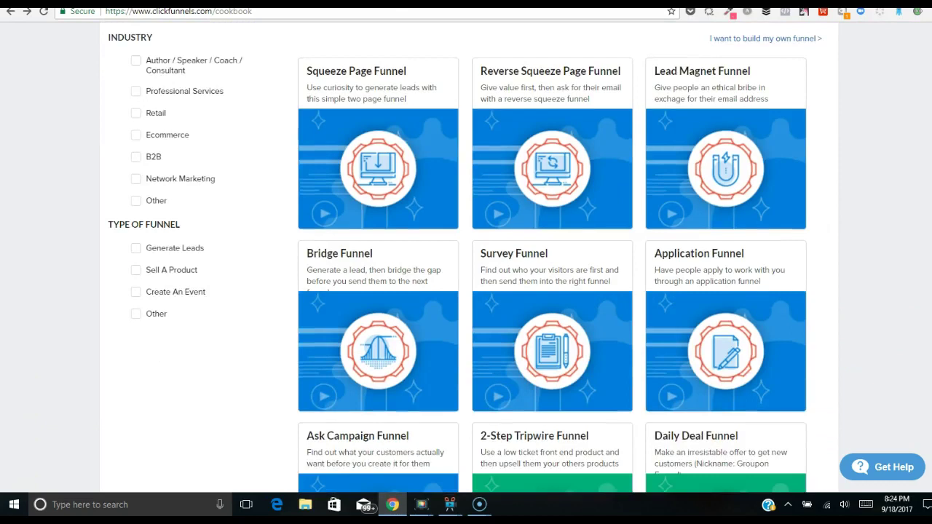
{"action": "scroll", "coordinate": [446, 148], "scroll_direction": "up", "scroll_amount": 1}
{"action": "scroll", "coordinate": [446, 147], "scroll_direction": "down", "scroll_amount": 1}
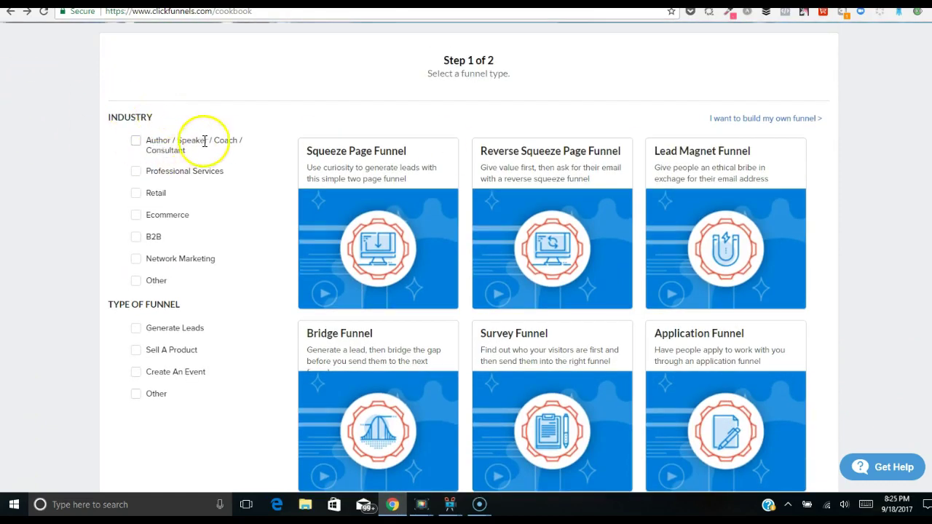
{"action": "left_click", "coordinate": [134, 148]}
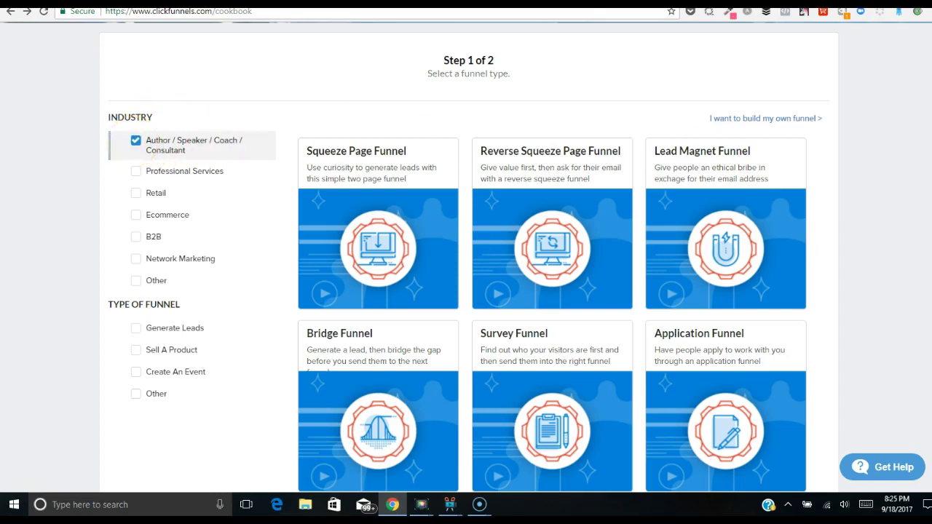
{"action": "scroll", "coordinate": [915, 285], "scroll_direction": "down", "scroll_amount": 10}
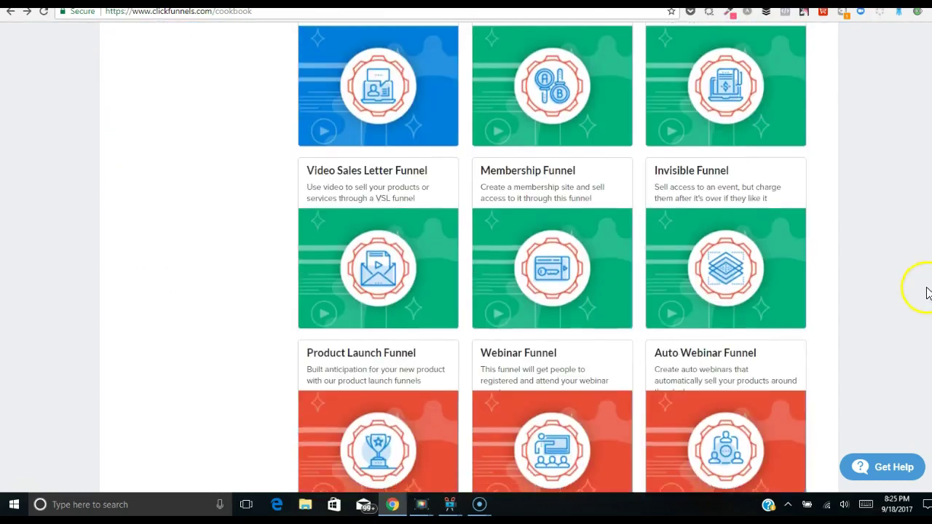
{"action": "scroll", "coordinate": [918, 364], "scroll_direction": "down", "scroll_amount": 3}
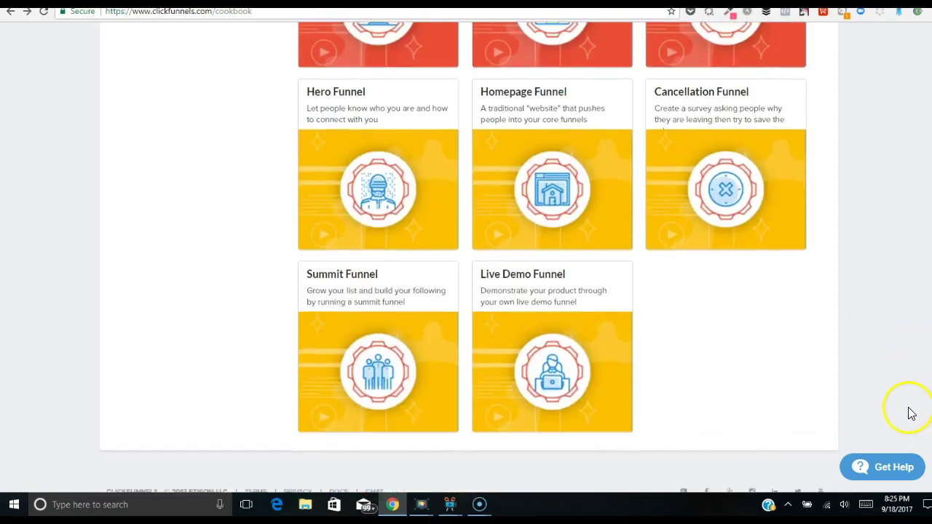
{"action": "scroll", "coordinate": [910, 394], "scroll_direction": "up", "scroll_amount": 6}
{"action": "scroll", "coordinate": [913, 306], "scroll_direction": "down", "scroll_amount": 2}
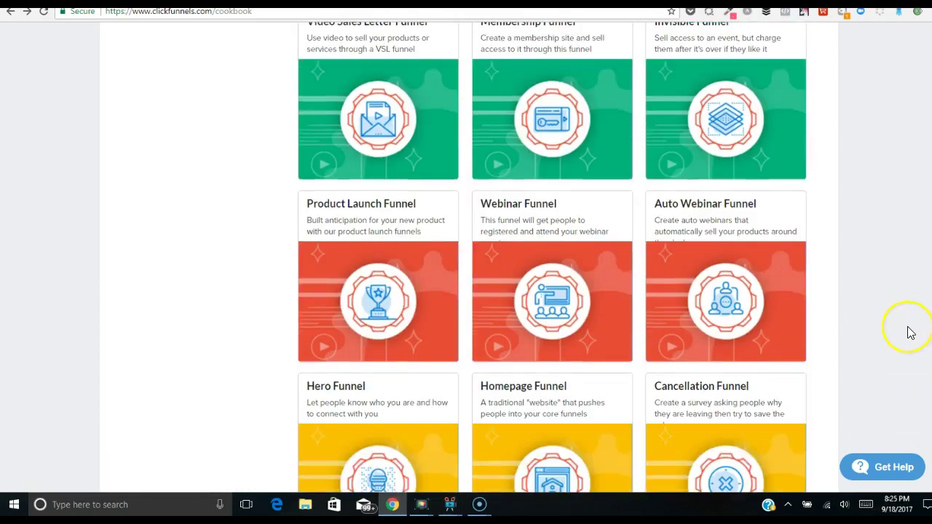
{"action": "scroll", "coordinate": [909, 291], "scroll_direction": "up", "scroll_amount": 6}
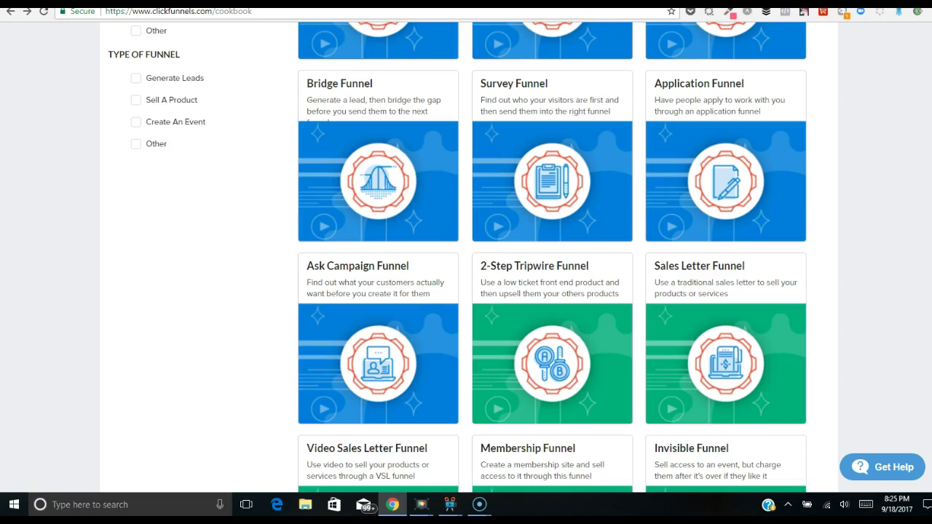
{"action": "scroll", "coordinate": [457, 257], "scroll_direction": "up", "scroll_amount": 1}
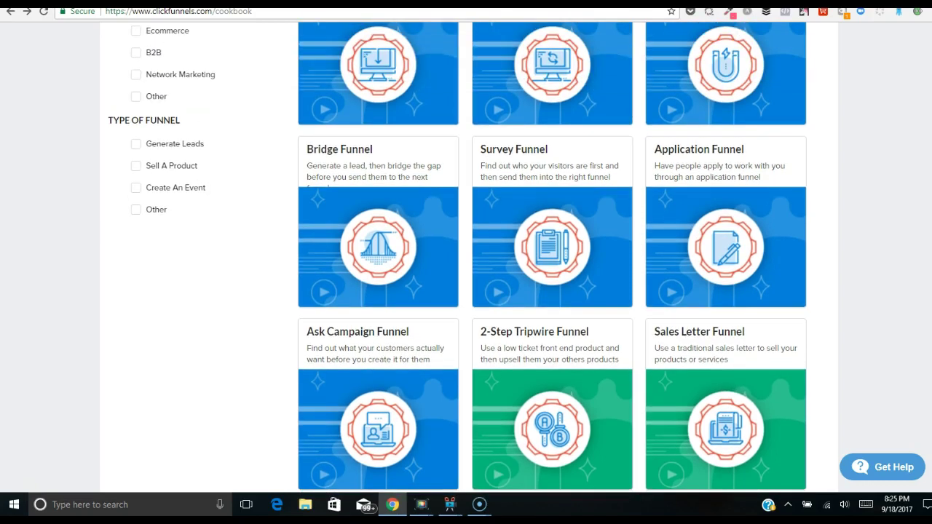
{"action": "scroll", "coordinate": [329, 169], "scroll_direction": "up", "scroll_amount": 3}
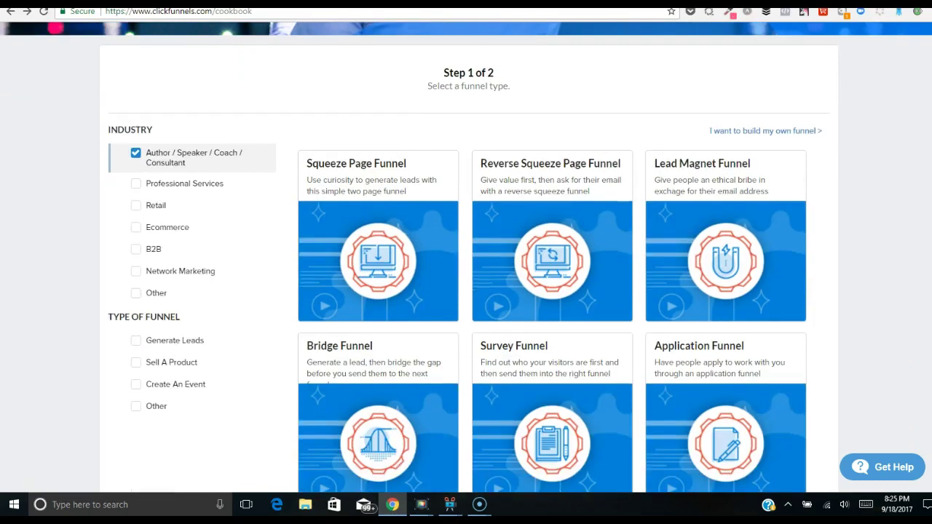
{"action": "left_click_drag", "start_coordinate": [308, 163], "coordinate": [405, 165]}
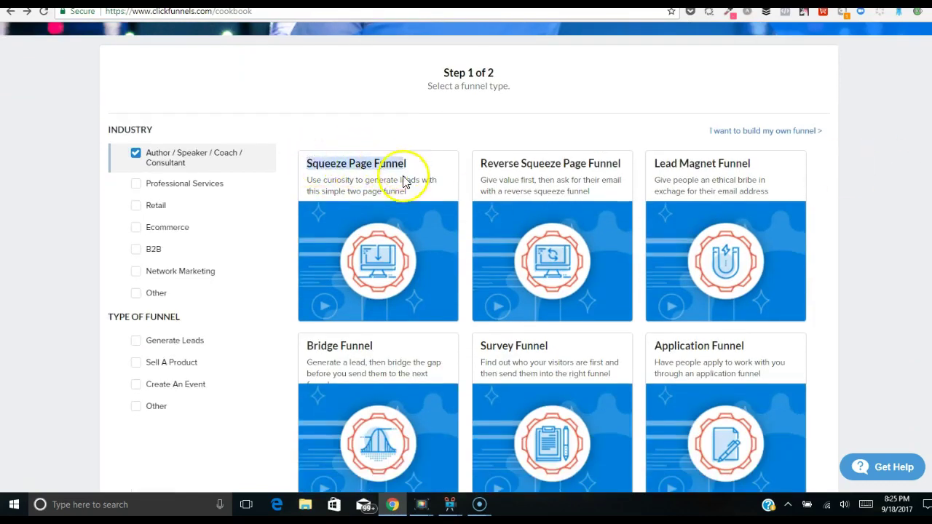
{"action": "left_click", "coordinate": [410, 167]}
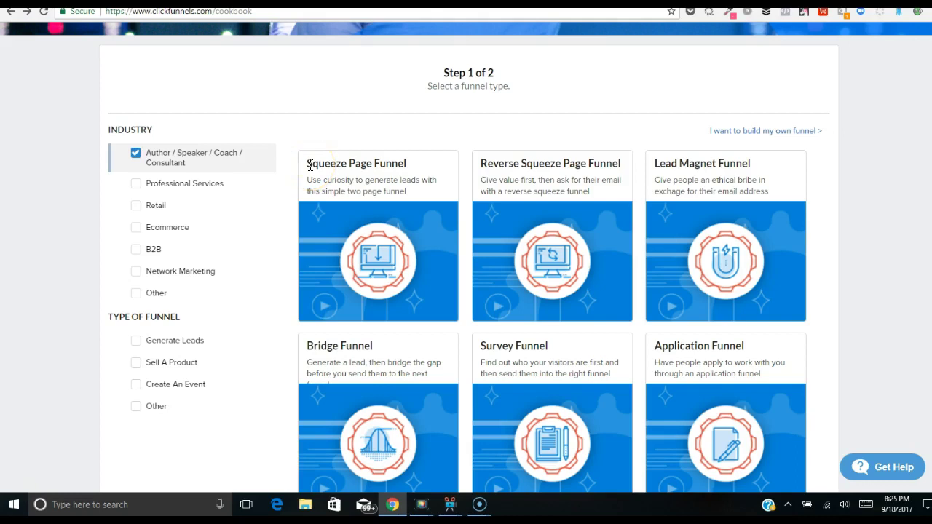
{"action": "left_click_drag", "start_coordinate": [309, 166], "coordinate": [367, 166]}
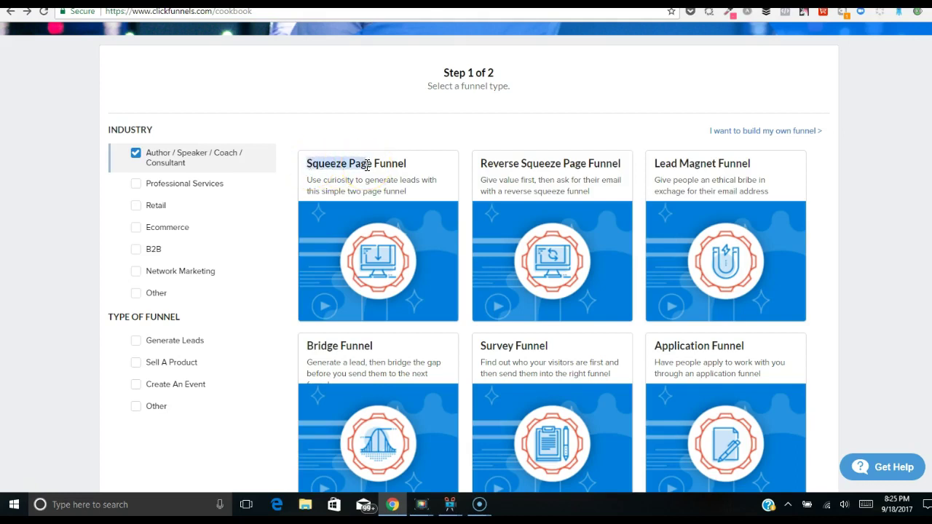
{"action": "left_click", "coordinate": [429, 169]}
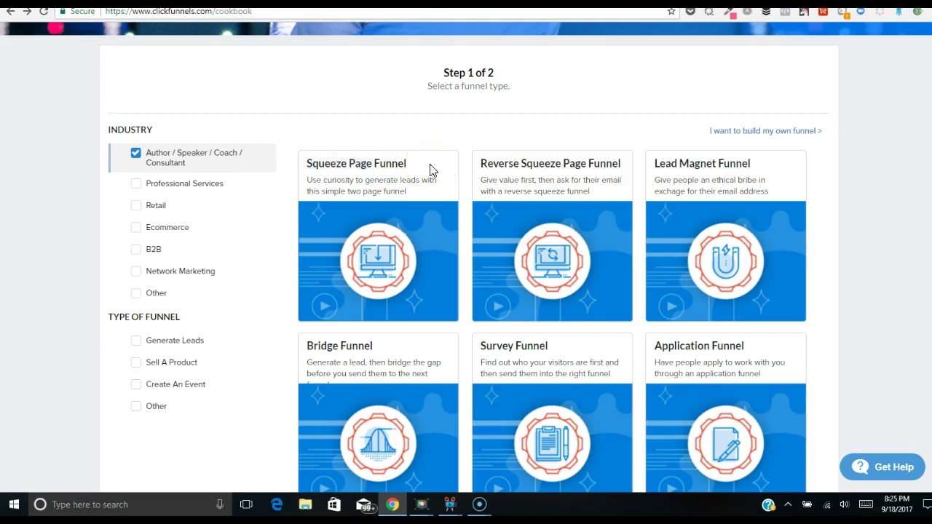
{"action": "left_click_drag", "start_coordinate": [429, 169], "coordinate": [354, 184]}
{"action": "mouse_move", "coordinate": [369, 276]}
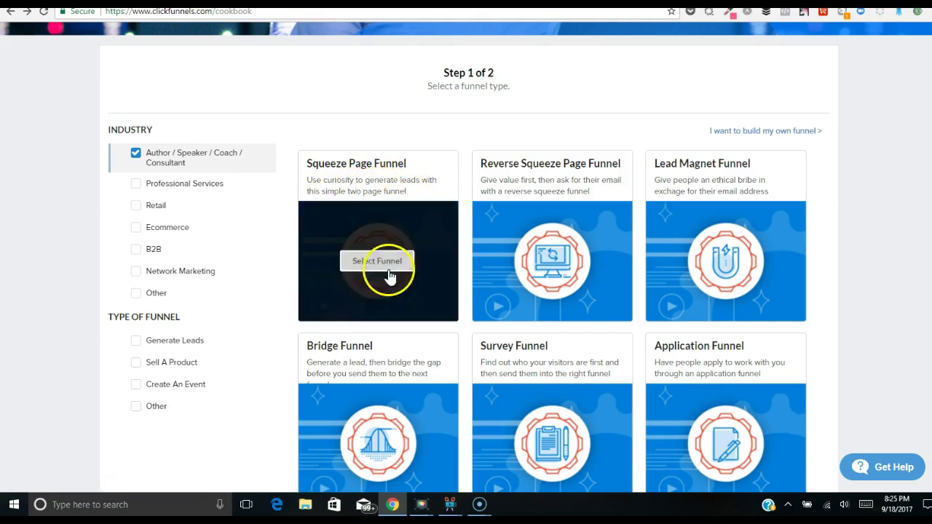
Select the Squeeze Page Funnel type and scroll over its recipe page.
{"action": "left_click", "coordinate": [384, 263]}
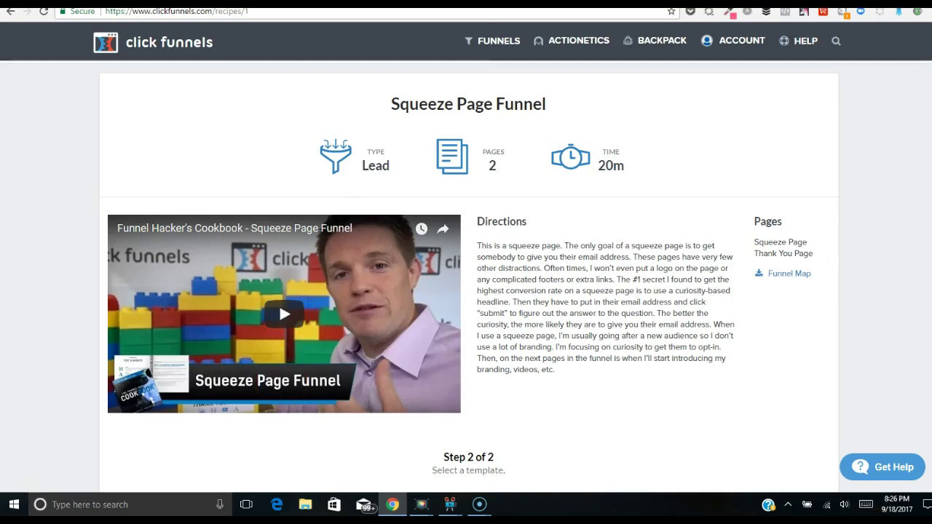
{"action": "scroll", "coordinate": [282, 391], "scroll_direction": "down", "scroll_amount": 2}
{"action": "scroll", "coordinate": [927, 200], "scroll_direction": "down", "scroll_amount": 2}
{"action": "scroll", "coordinate": [927, 199], "scroll_direction": "up", "scroll_amount": 3}
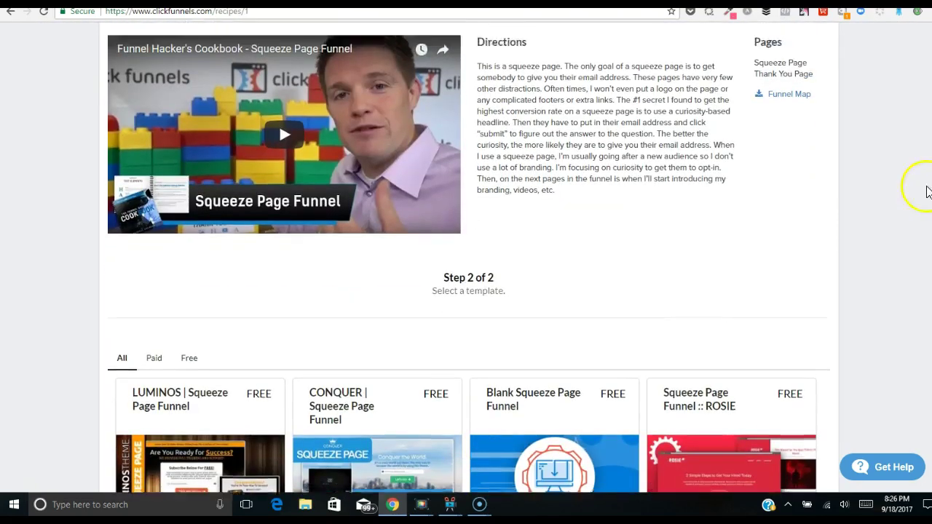
Play the squeeze page funnel introduction video and pause it at 0:30.
{"action": "left_click", "coordinate": [284, 260]}
{"action": "left_click", "coordinate": [190, 484]}
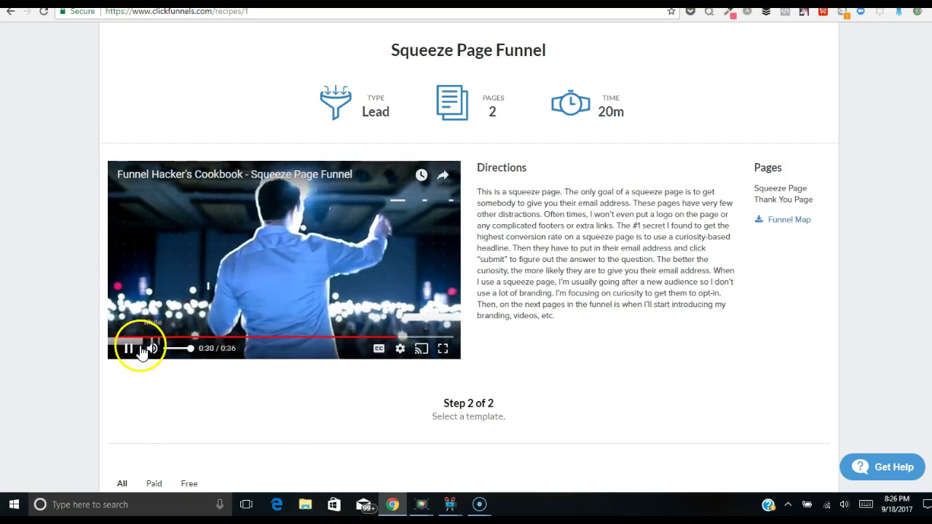
{"action": "left_click", "coordinate": [131, 348]}
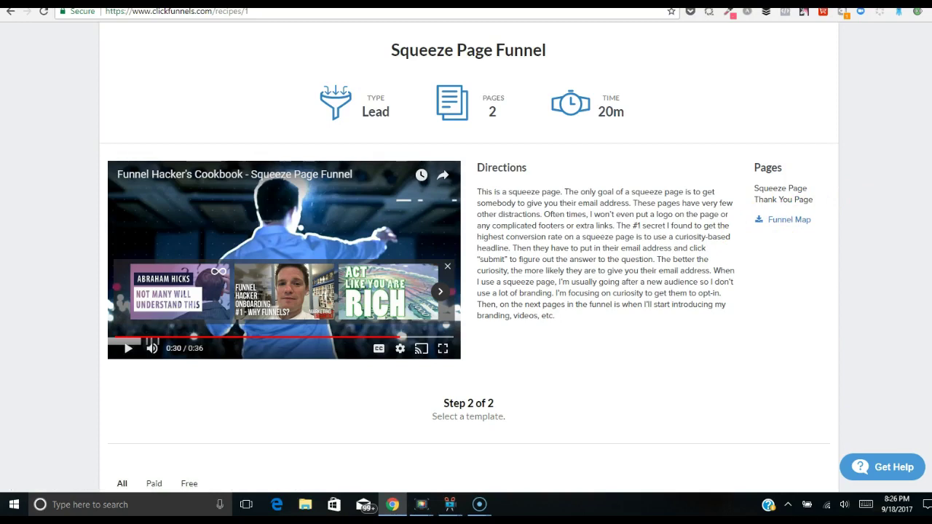
Scroll to the template grid and switch the filter through Paid, Free and All, ending on Free.
{"action": "scroll", "coordinate": [469, 263], "scroll_direction": "down", "scroll_amount": 1}
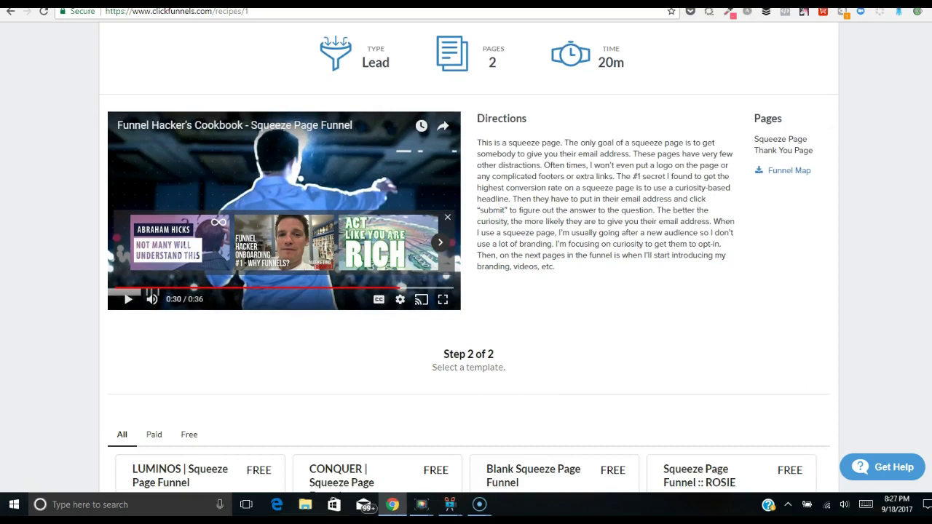
{"action": "scroll", "coordinate": [468, 258], "scroll_direction": "down", "scroll_amount": 3}
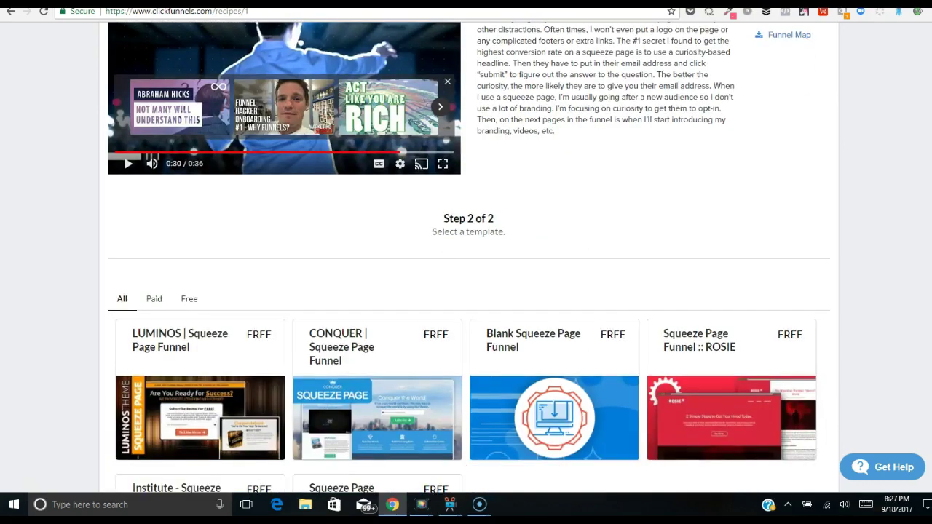
{"action": "scroll", "coordinate": [468, 251], "scroll_direction": "down", "scroll_amount": 4}
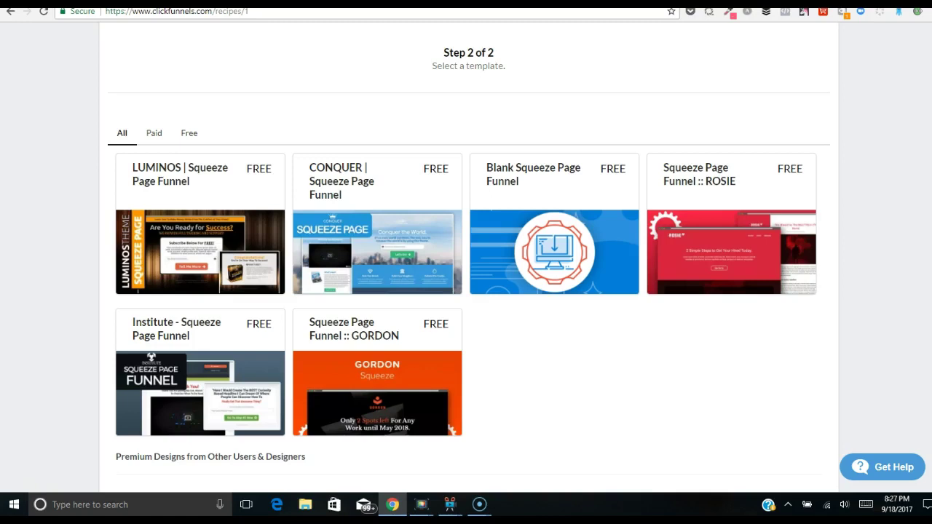
{"action": "scroll", "coordinate": [416, 270], "scroll_direction": "down", "scroll_amount": 1}
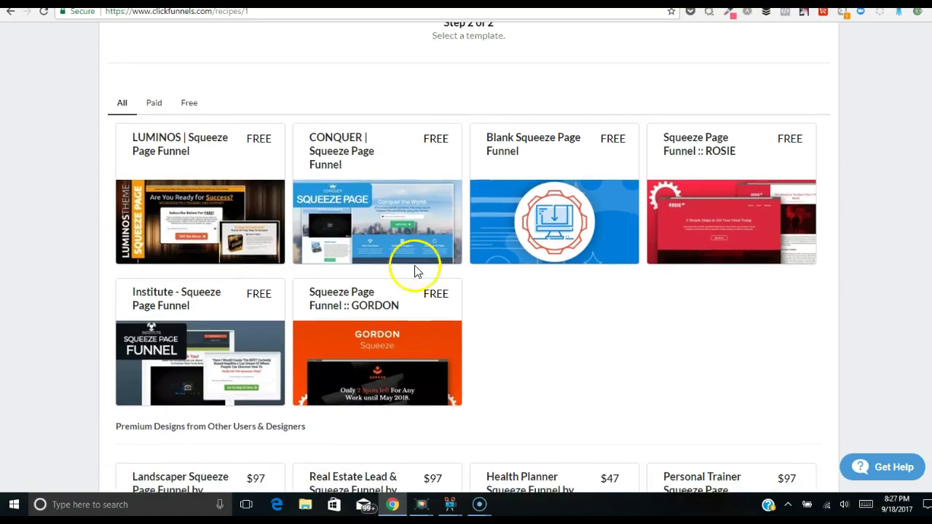
{"action": "left_click", "coordinate": [153, 106]}
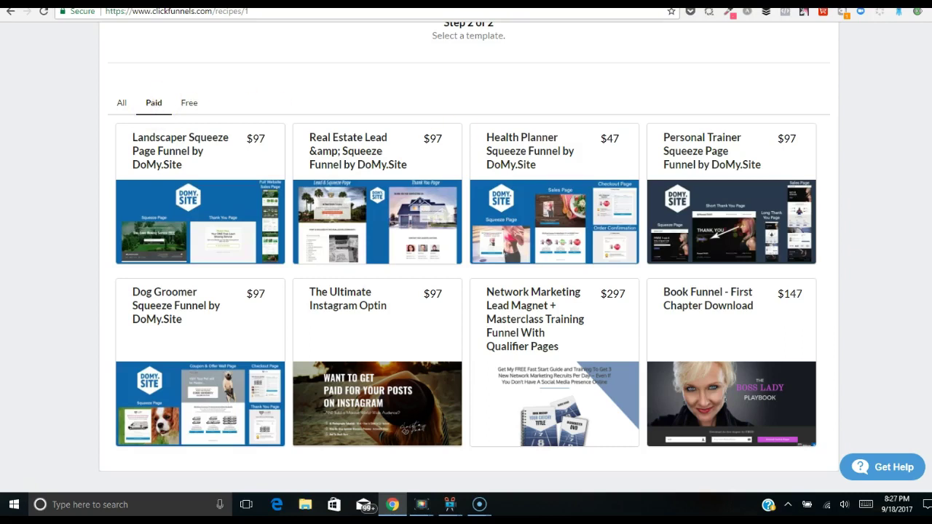
{"action": "scroll", "coordinate": [468, 247], "scroll_direction": "down", "scroll_amount": 1}
{"action": "scroll", "coordinate": [531, 246], "scroll_direction": "up", "scroll_amount": 3}
{"action": "left_click", "coordinate": [191, 201]}
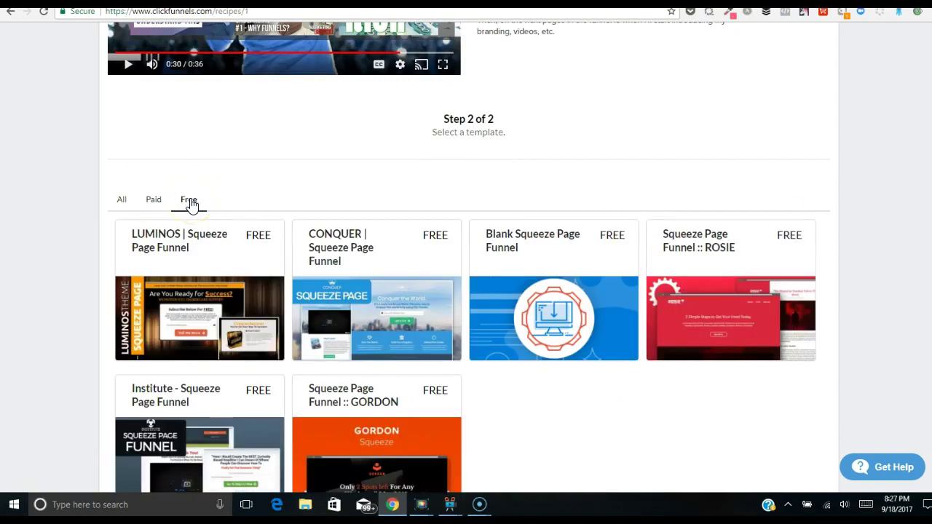
{"action": "left_click", "coordinate": [122, 202]}
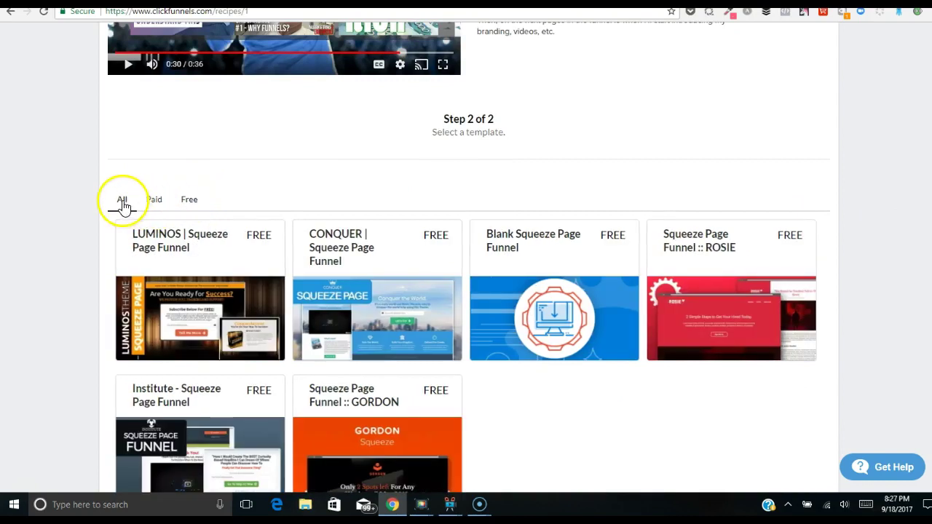
{"action": "left_click", "coordinate": [191, 201]}
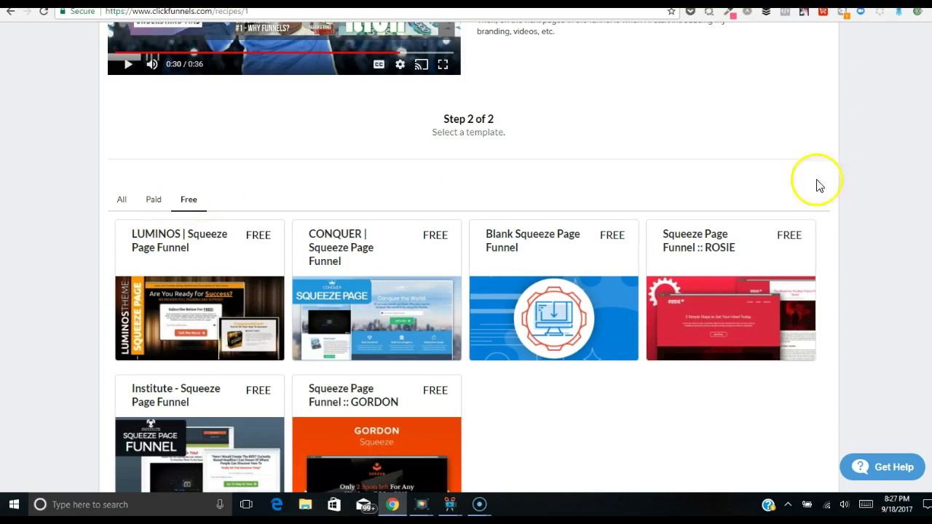
{"action": "scroll", "coordinate": [817, 185], "scroll_direction": "down", "scroll_amount": 2}
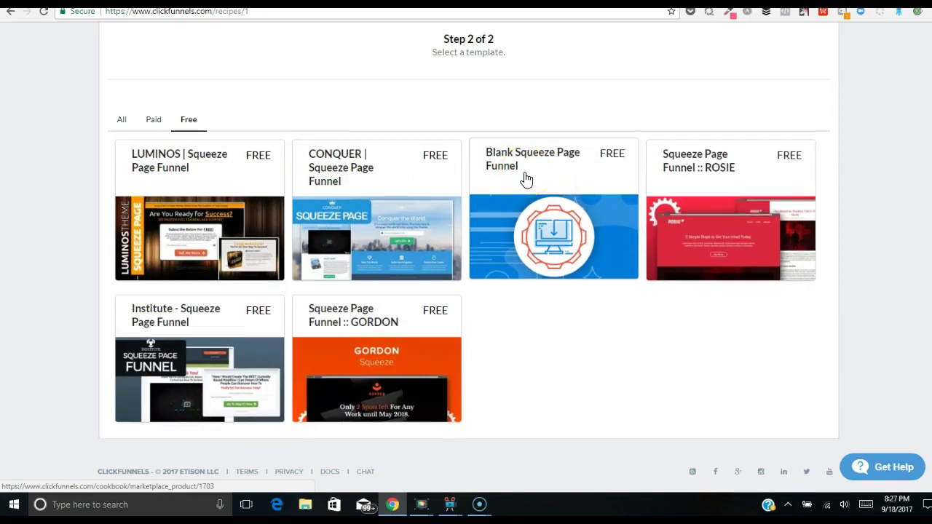
Open the ROSIE template details and scroll through its Squeeze Page and Thank You Page previews.
{"action": "left_click", "coordinate": [382, 255]}
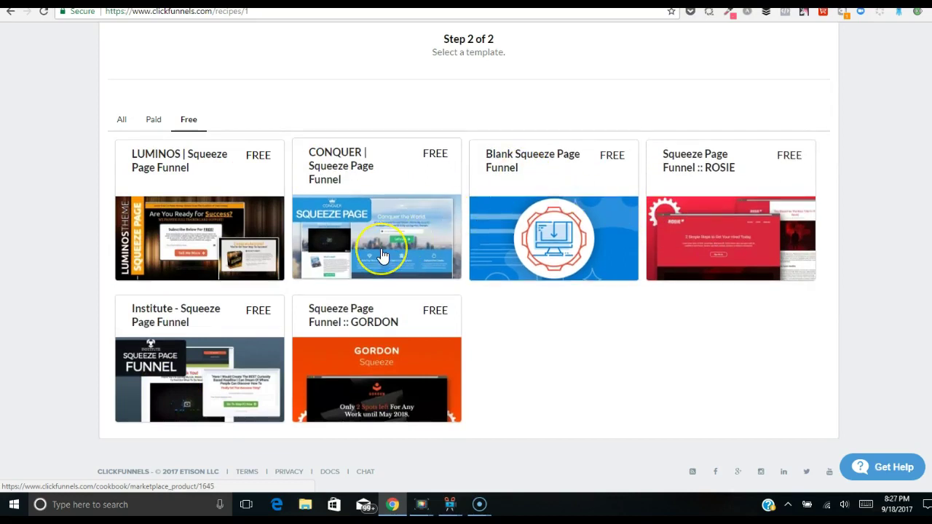
{"action": "left_click", "coordinate": [750, 233]}
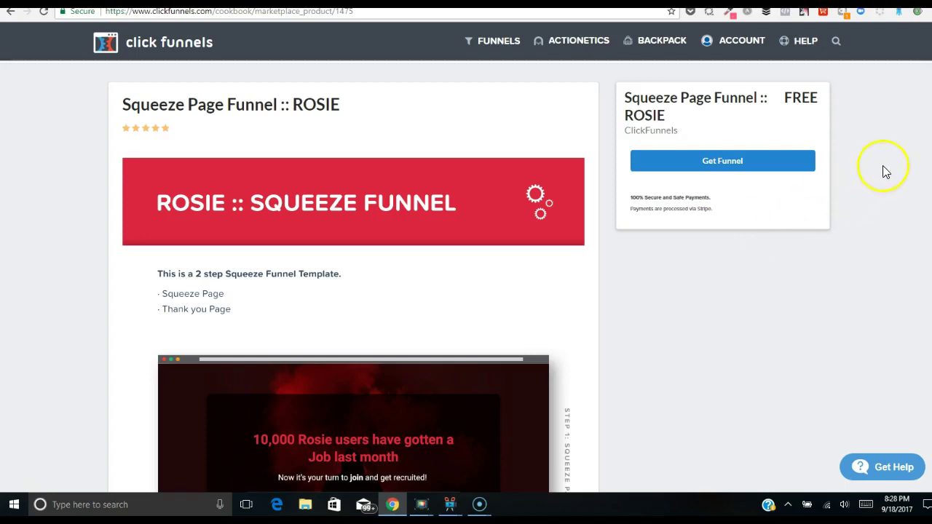
{"action": "scroll", "coordinate": [465, 291], "scroll_direction": "down", "scroll_amount": 2}
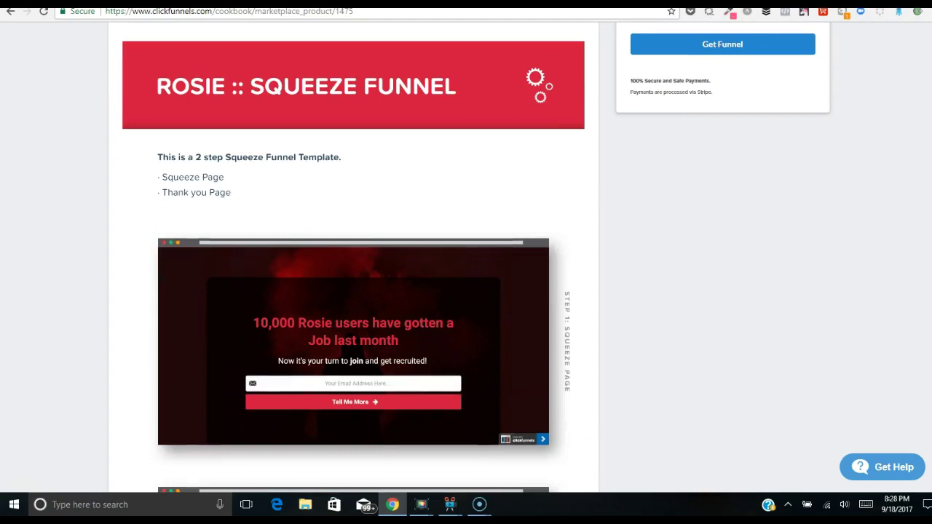
{"action": "scroll", "coordinate": [466, 291], "scroll_direction": "up", "scroll_amount": 1}
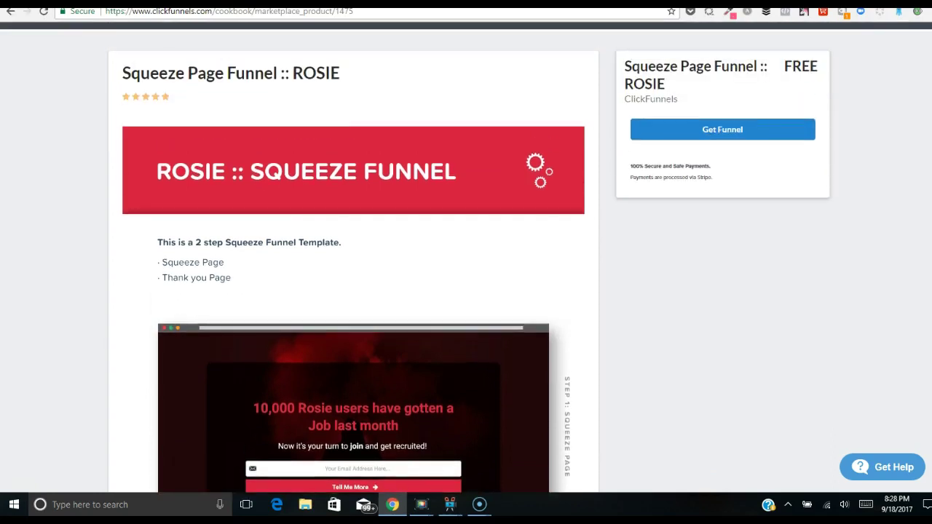
{"action": "scroll", "coordinate": [466, 291], "scroll_direction": "down", "scroll_amount": 5}
{"action": "scroll", "coordinate": [466, 291], "scroll_direction": "up", "scroll_amount": 2}
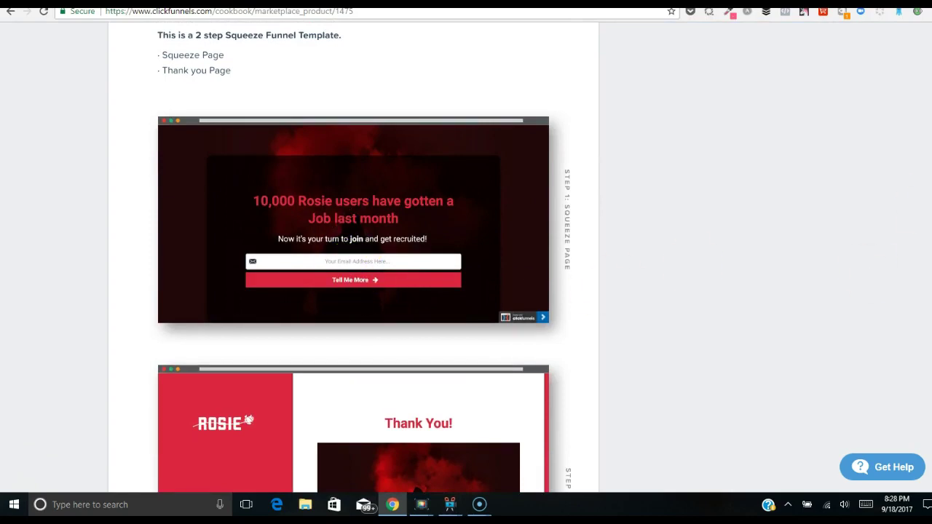
{"action": "scroll", "coordinate": [353, 255], "scroll_direction": "down", "scroll_amount": 3}
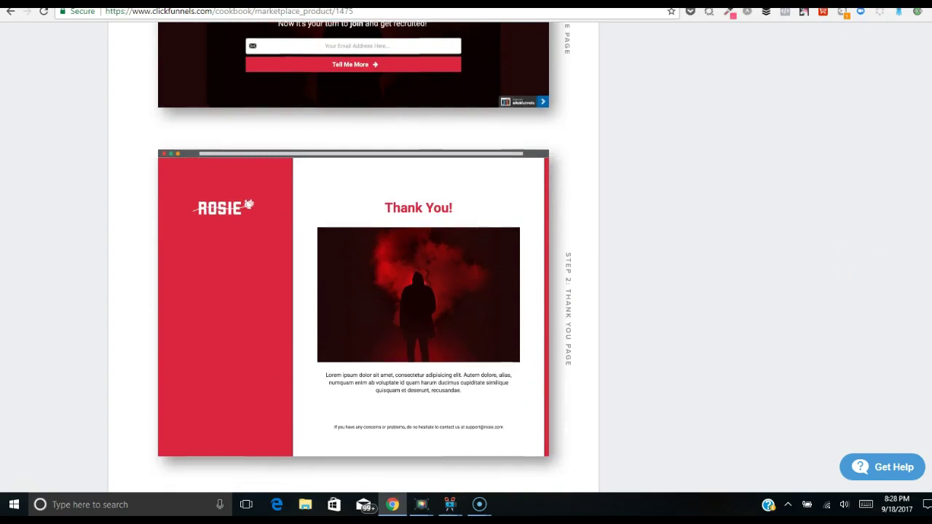
{"action": "scroll", "coordinate": [353, 255], "scroll_direction": "down", "scroll_amount": 2}
{"action": "scroll", "coordinate": [353, 255], "scroll_direction": "up", "scroll_amount": 9}
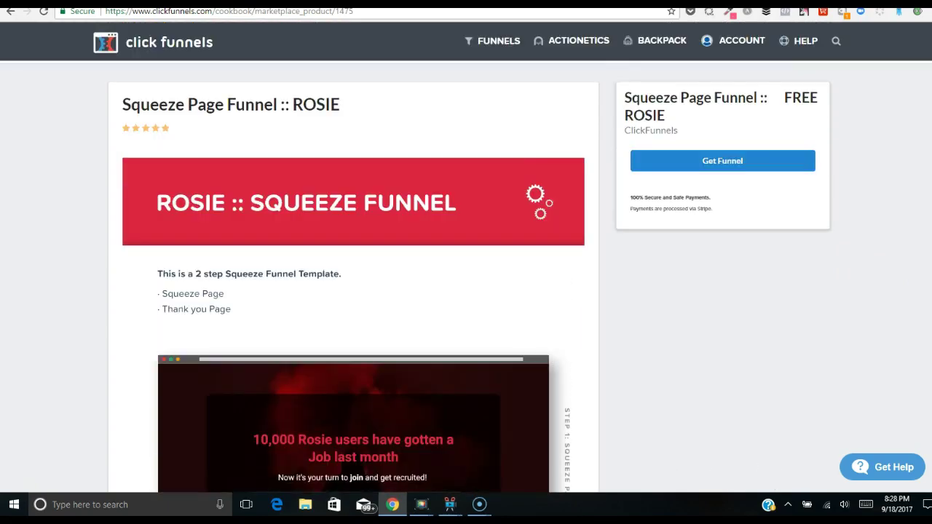
Open the LUMINOS template, scroll through its Step 1 and Step 2 previews, then go back.
{"action": "left_click", "coordinate": [10, 12]}
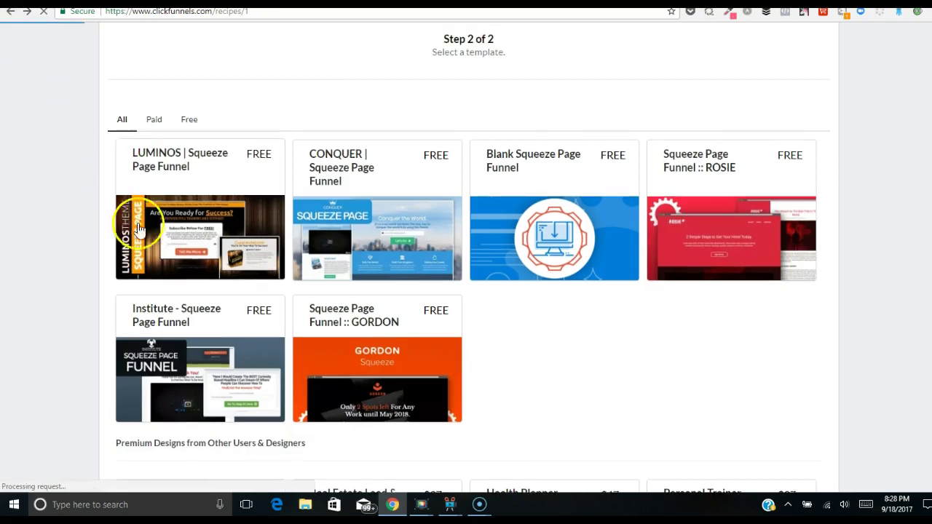
{"action": "left_click", "coordinate": [206, 222]}
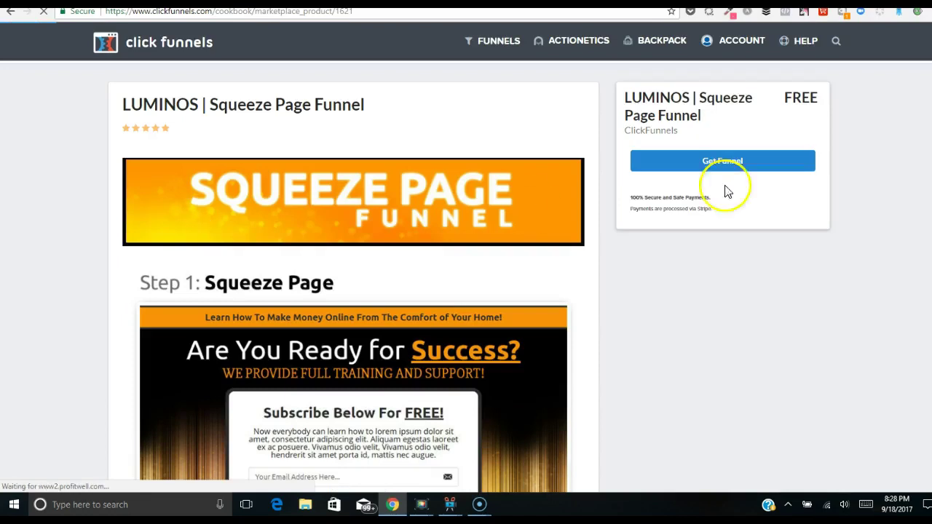
{"action": "left_click", "coordinate": [723, 165]}
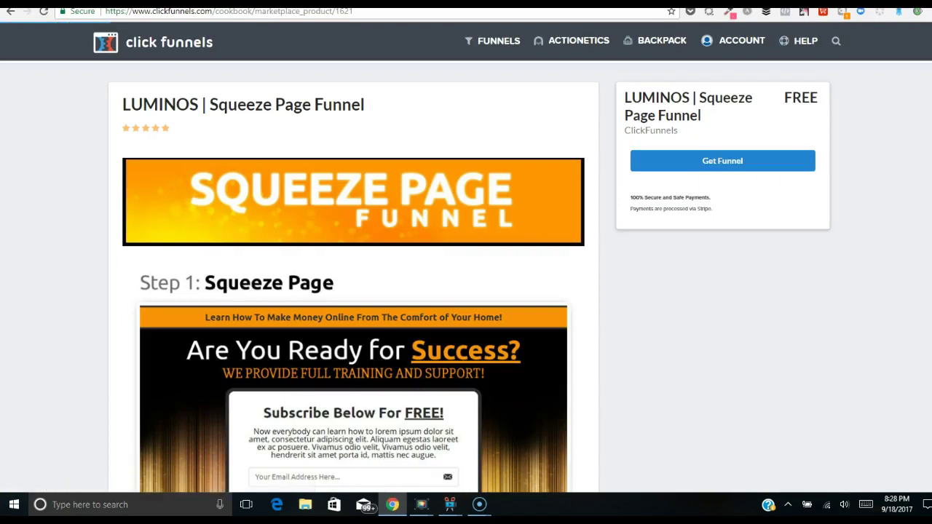
{"action": "scroll", "coordinate": [466, 258], "scroll_direction": "down", "scroll_amount": 1}
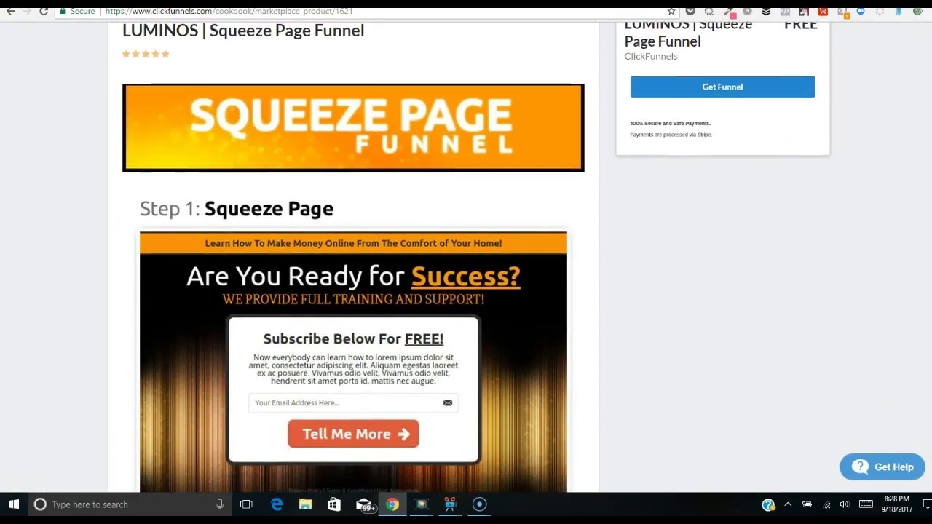
{"action": "scroll", "coordinate": [353, 258], "scroll_direction": "down", "scroll_amount": 2}
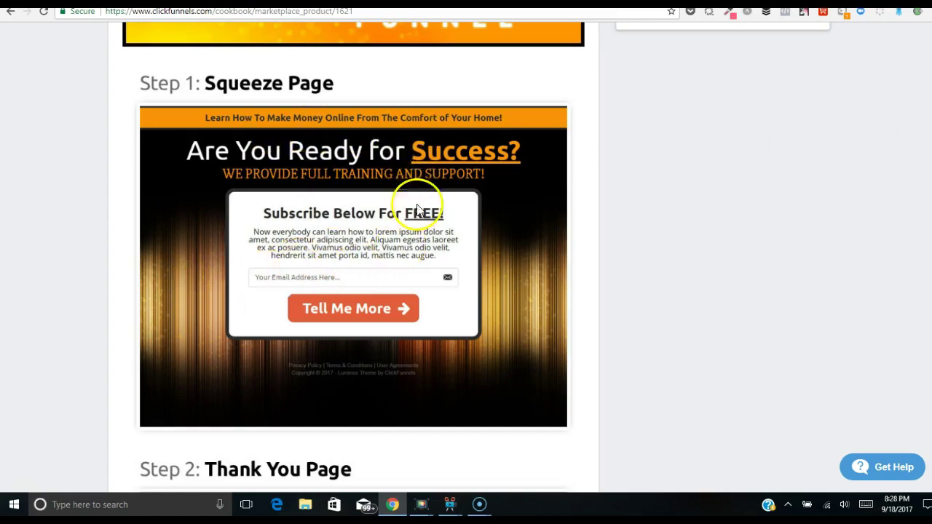
{"action": "scroll", "coordinate": [923, 326], "scroll_direction": "down", "scroll_amount": 5}
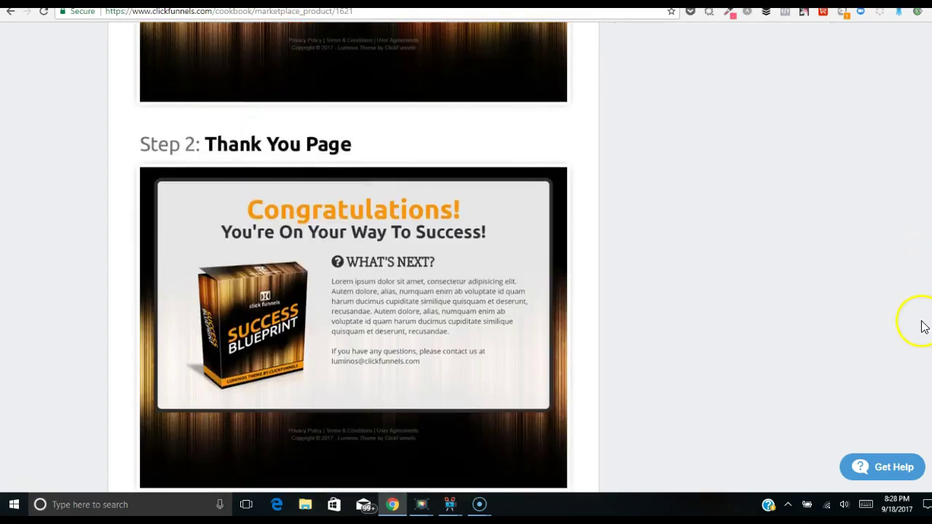
{"action": "scroll", "coordinate": [925, 306], "scroll_direction": "up", "scroll_amount": 2}
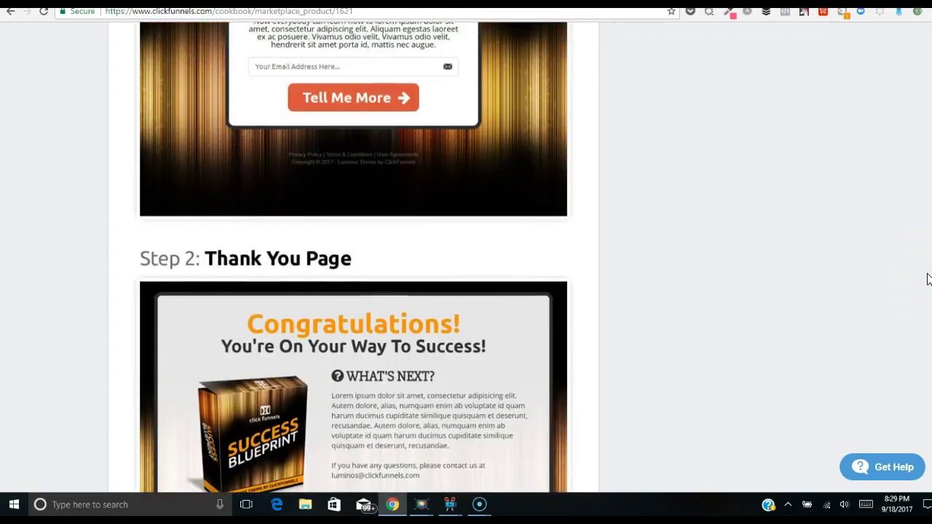
{"action": "scroll", "coordinate": [926, 279], "scroll_direction": "up", "scroll_amount": 5}
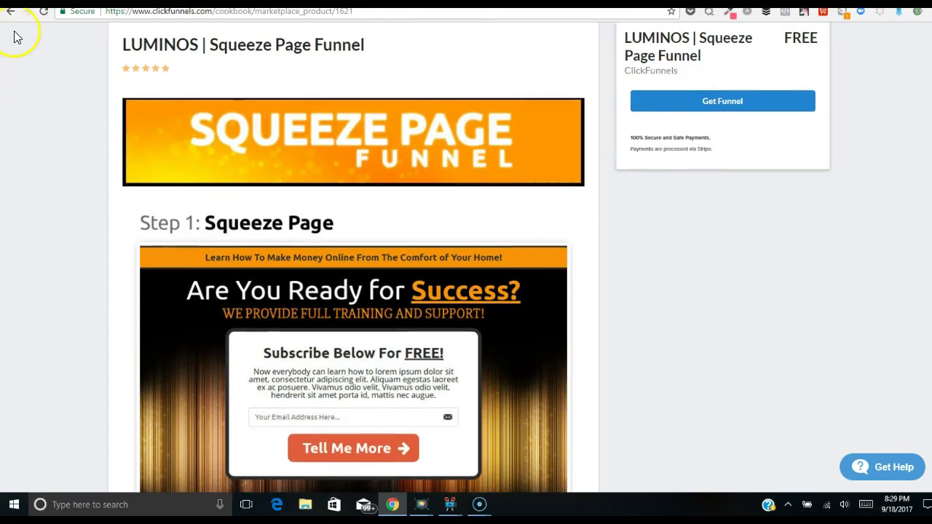
{"action": "left_click", "coordinate": [11, 16]}
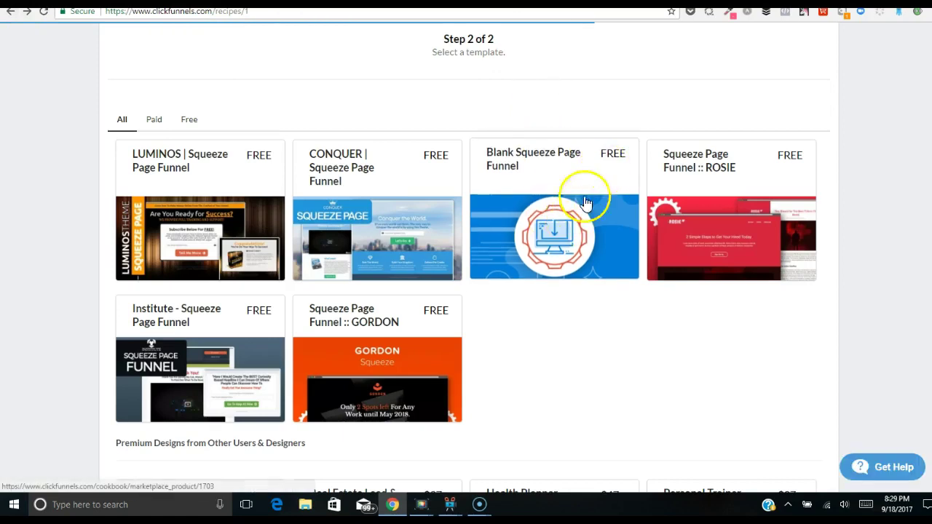
{"action": "left_click", "coordinate": [545, 247]}
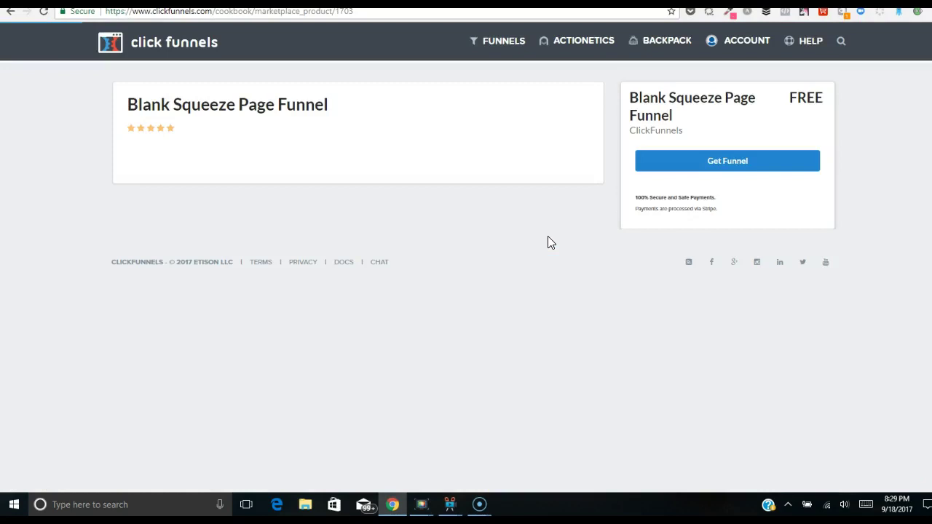
{"action": "left_click", "coordinate": [11, 12]}
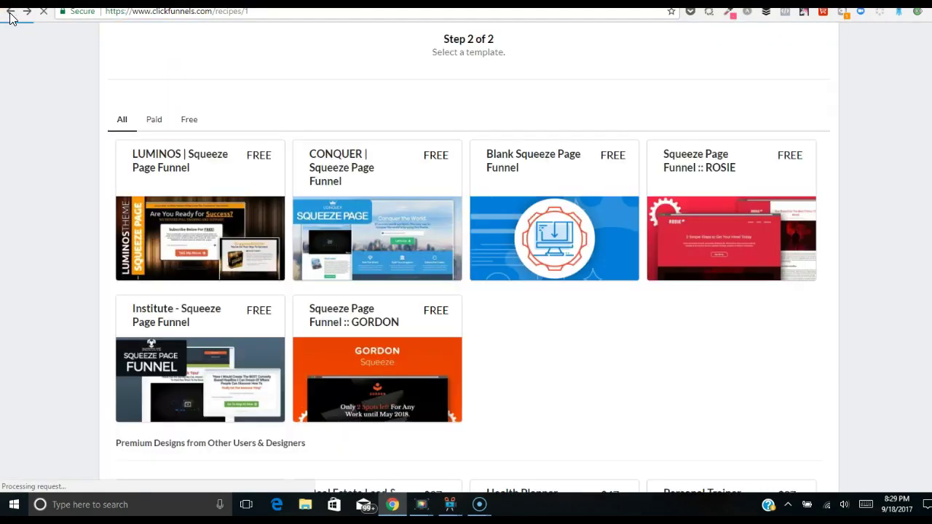
{"action": "left_click", "coordinate": [200, 365]}
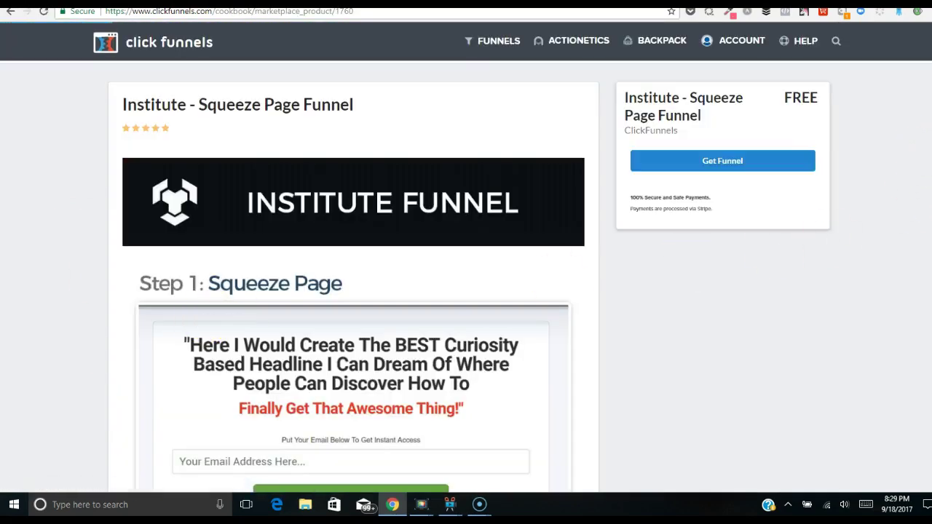
{"action": "scroll", "coordinate": [465, 259], "scroll_direction": "down", "scroll_amount": 2}
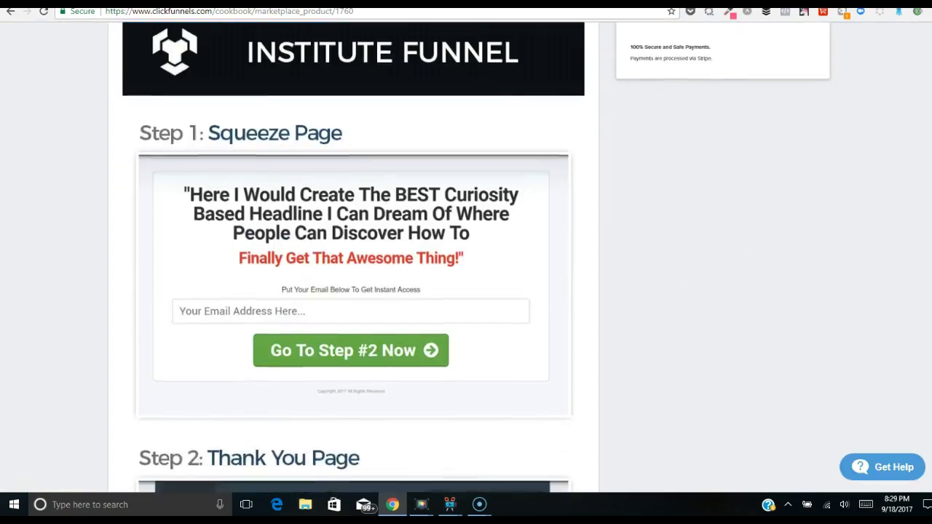
{"action": "scroll", "coordinate": [466, 259], "scroll_direction": "down", "scroll_amount": 3}
{"action": "scroll", "coordinate": [915, 323], "scroll_direction": "down", "scroll_amount": 3}
{"action": "scroll", "coordinate": [925, 306], "scroll_direction": "up", "scroll_amount": 1}
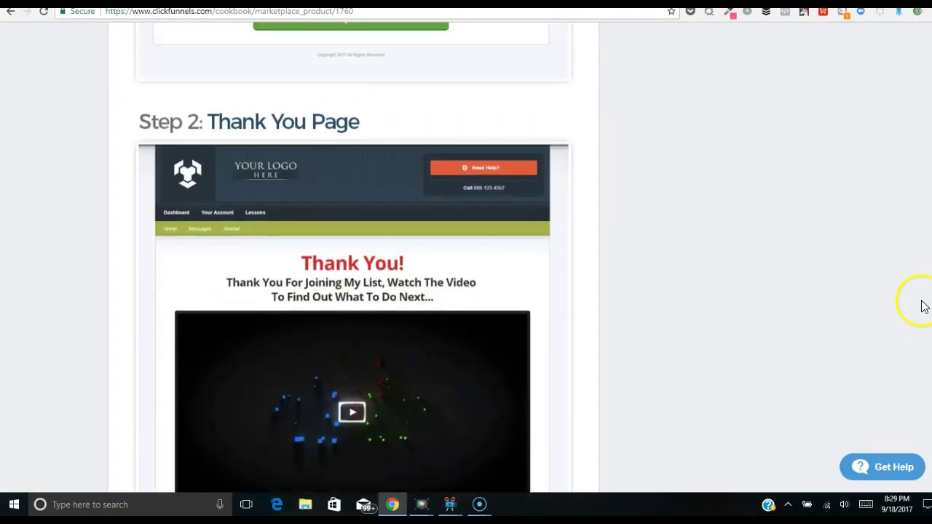
{"action": "scroll", "coordinate": [923, 291], "scroll_direction": "up", "scroll_amount": 3}
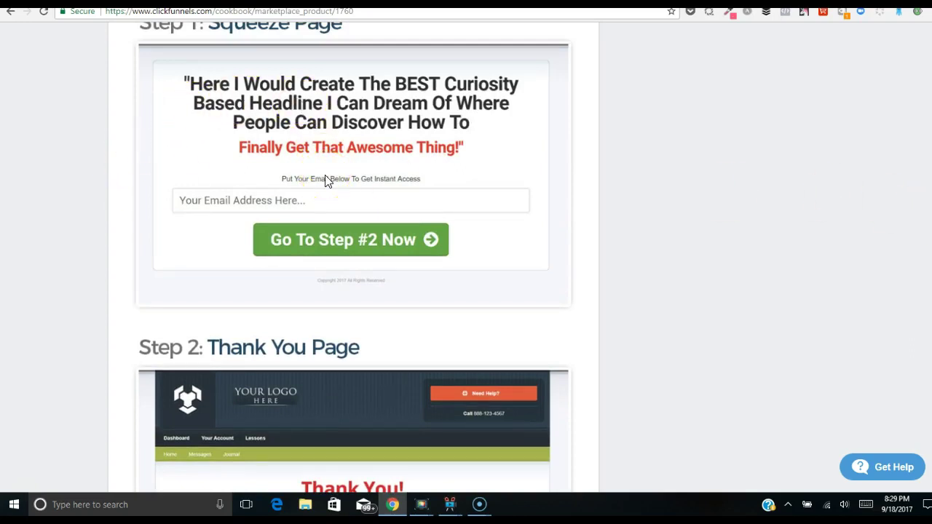
{"action": "scroll", "coordinate": [353, 262], "scroll_direction": "up", "scroll_amount": 3}
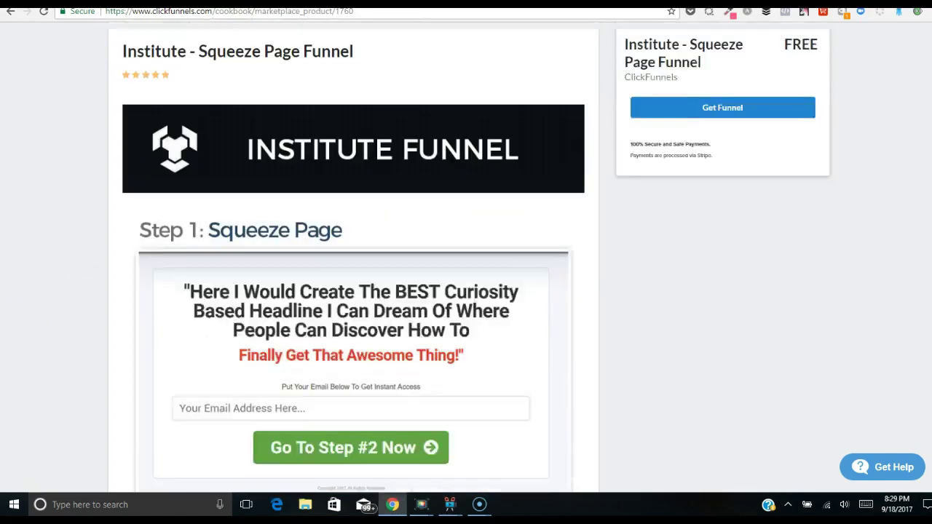
{"action": "left_click", "coordinate": [10, 11]}
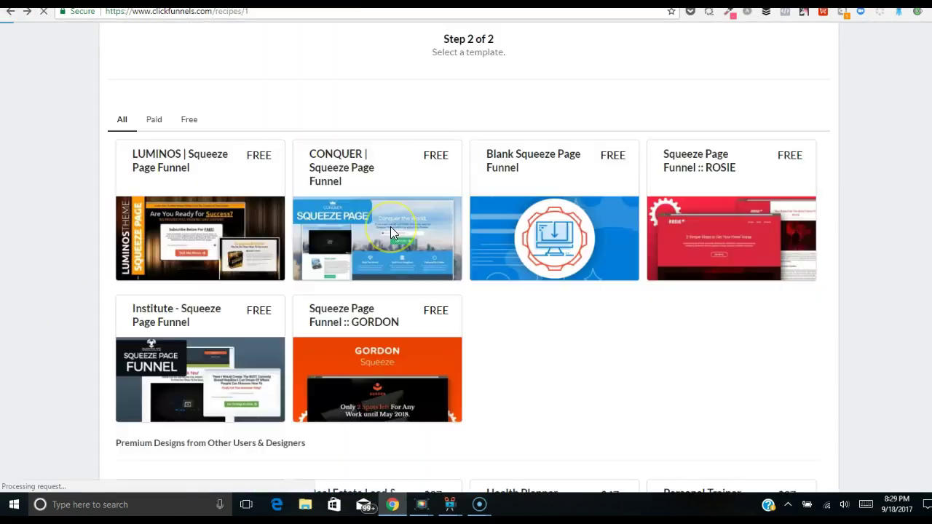
Open the CONQUER | Squeeze Page Funnel, review both page previews, and click Get Funnel.
{"action": "left_click", "coordinate": [404, 238]}
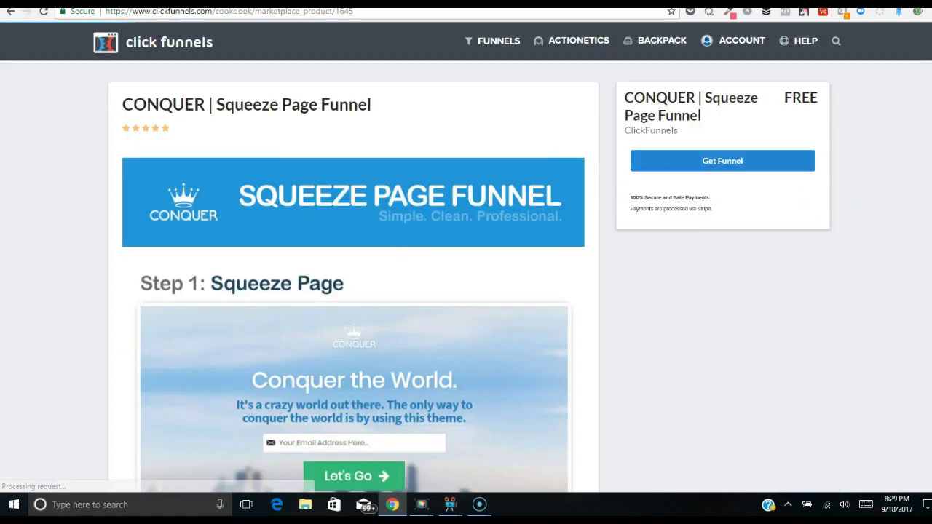
{"action": "scroll", "coordinate": [466, 258], "scroll_direction": "down", "scroll_amount": 3}
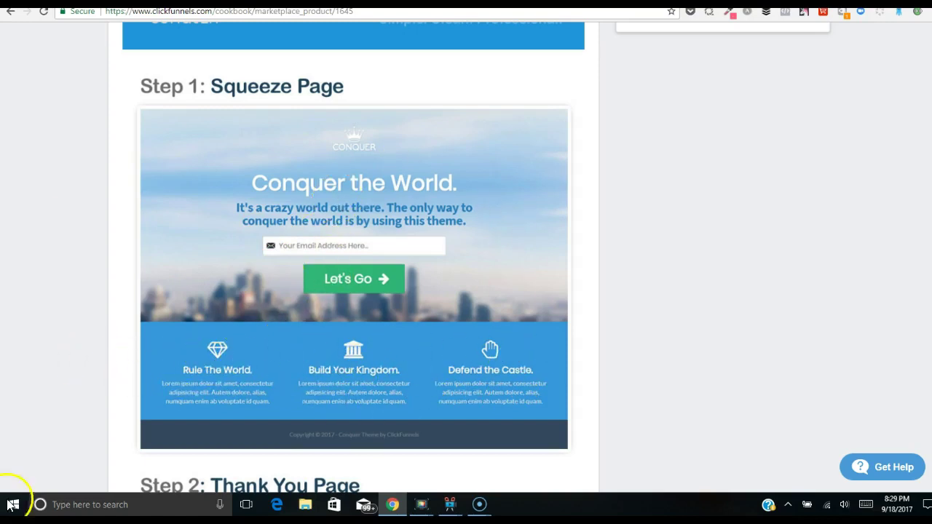
{"action": "scroll", "coordinate": [354, 258], "scroll_direction": "down", "scroll_amount": 7}
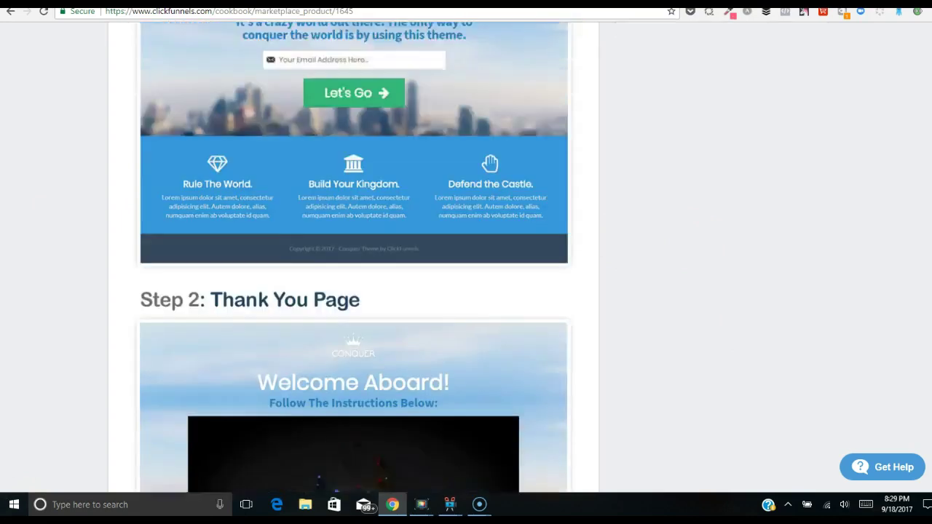
{"action": "scroll", "coordinate": [353, 258], "scroll_direction": "up", "scroll_amount": 10}
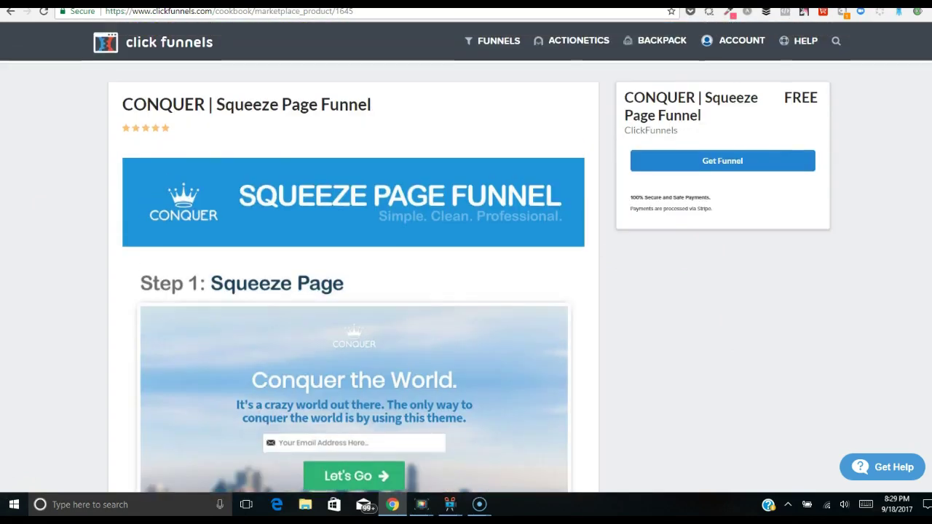
{"action": "left_click", "coordinate": [759, 155]}
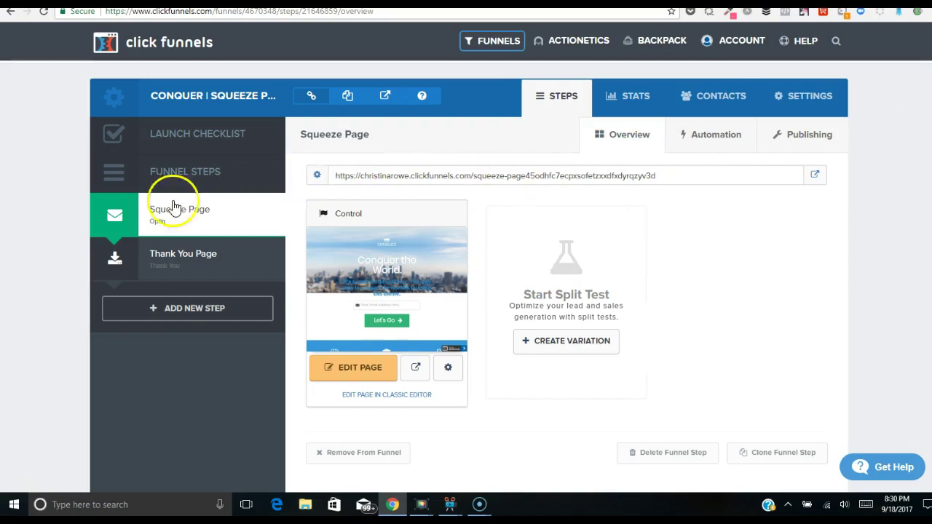
In the new CONQUER funnel, view the Thank You Page step, then the Squeeze Page step overview.
{"action": "scroll", "coordinate": [466, 259], "scroll_direction": "down", "scroll_amount": 1}
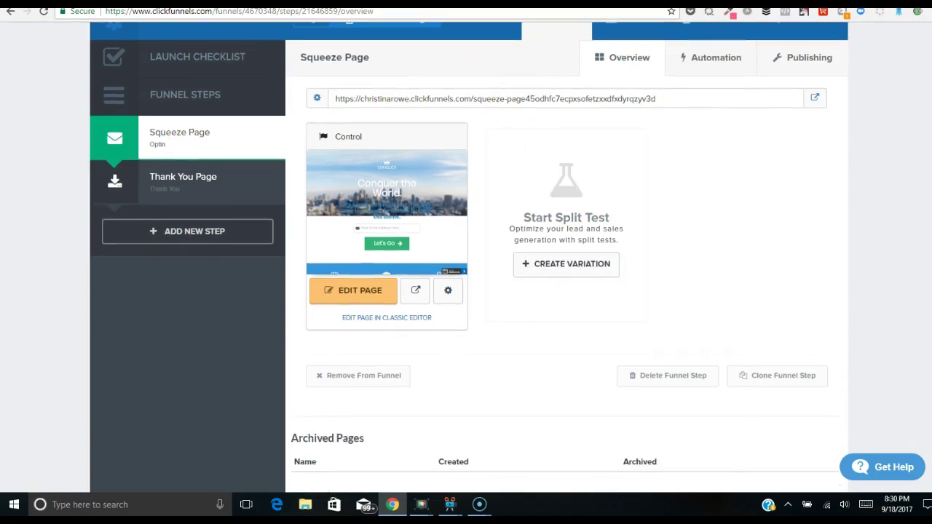
{"action": "scroll", "coordinate": [469, 250], "scroll_direction": "up", "scroll_amount": 1}
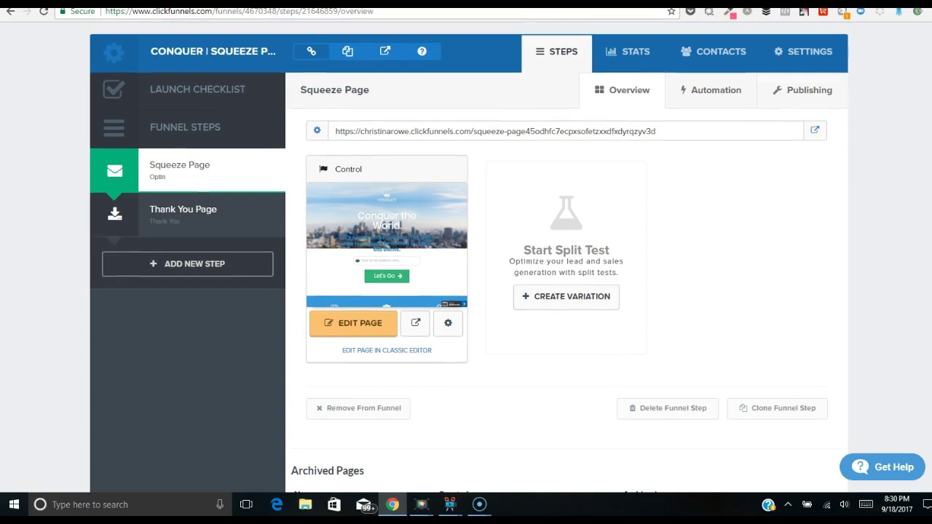
{"action": "scroll", "coordinate": [466, 249], "scroll_direction": "up", "scroll_amount": 1}
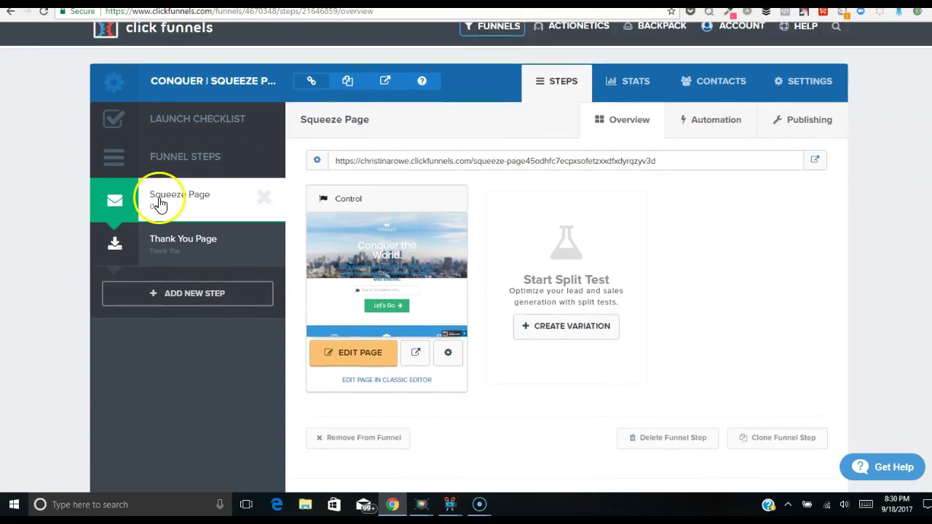
{"action": "left_click", "coordinate": [165, 242]}
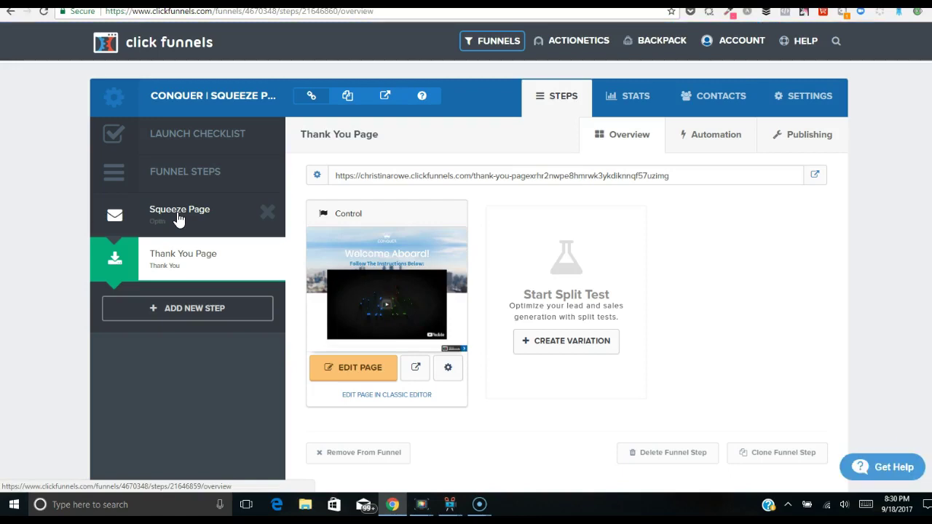
{"action": "left_click", "coordinate": [177, 212]}
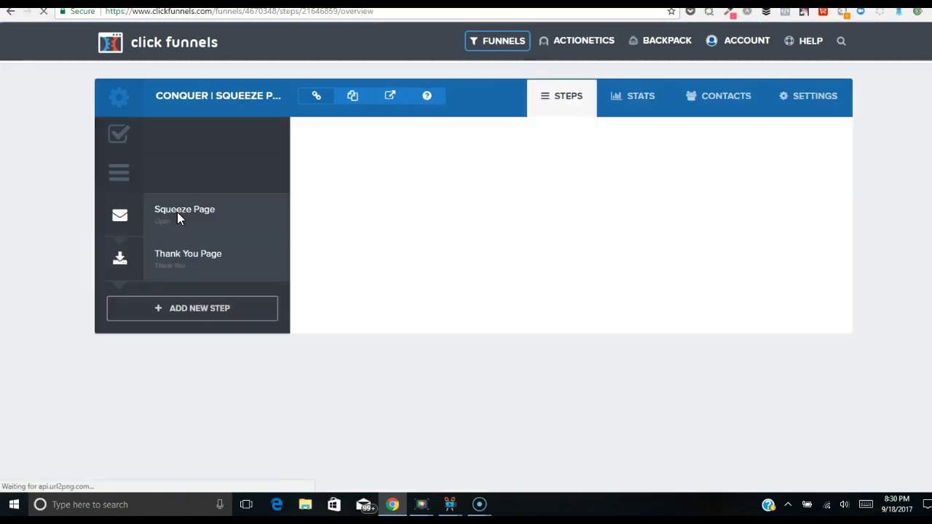
Open the squeeze page editor, check the page background image settings, then return to the overview.
{"action": "left_click", "coordinate": [363, 371]}
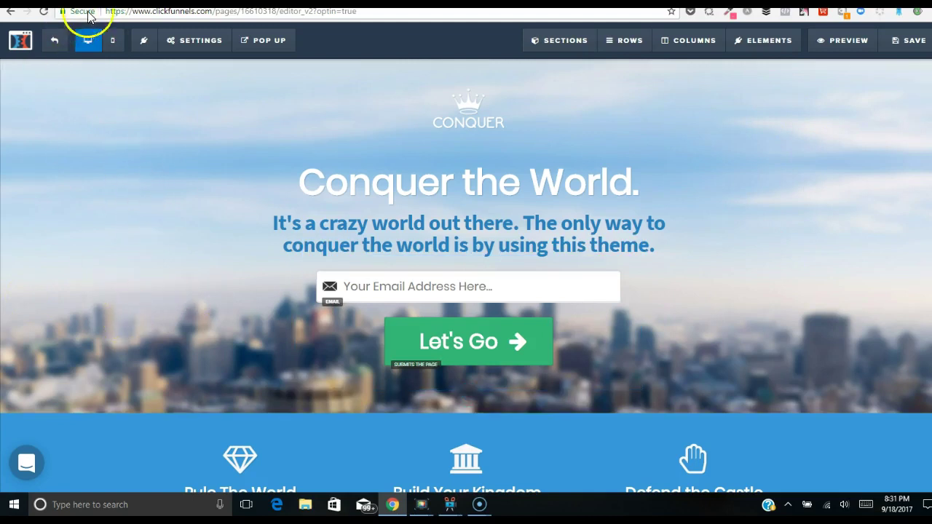
{"action": "mouse_move", "coordinate": [196, 45]}
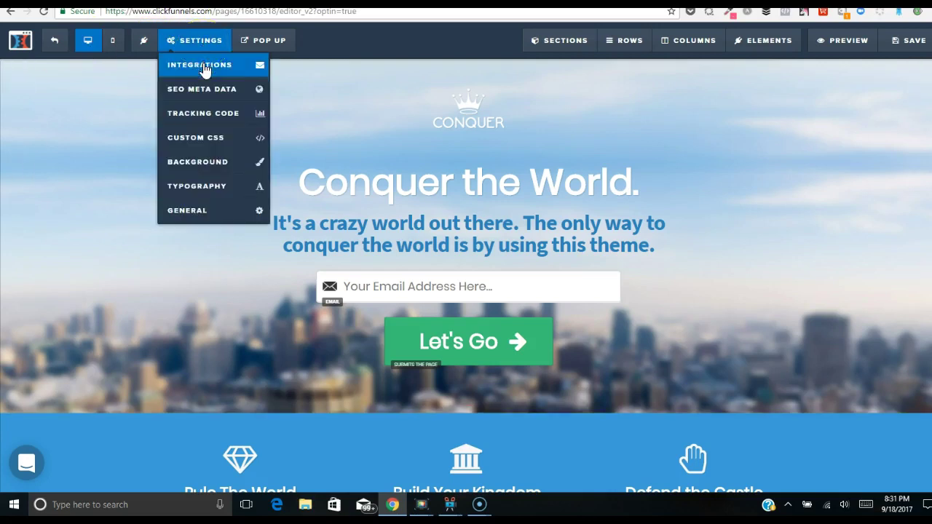
{"action": "left_click", "coordinate": [208, 164]}
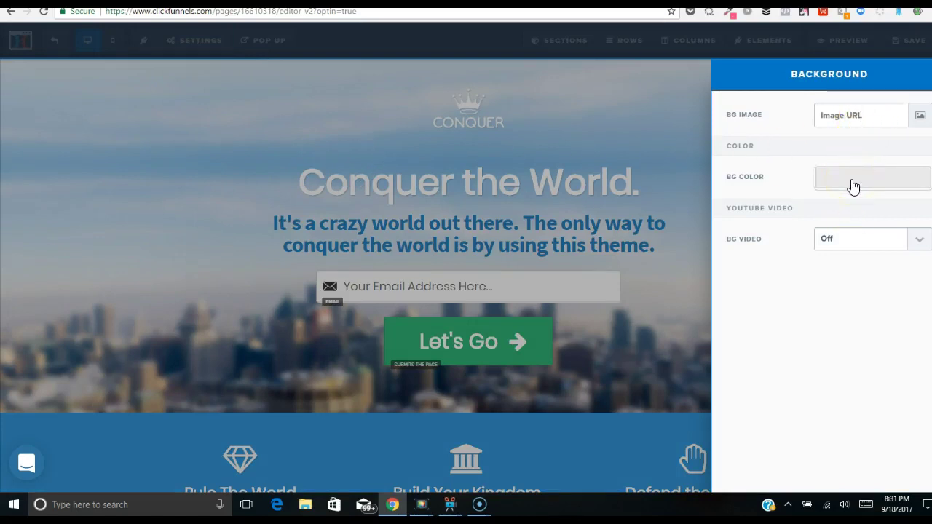
{"action": "left_click", "coordinate": [920, 118]}
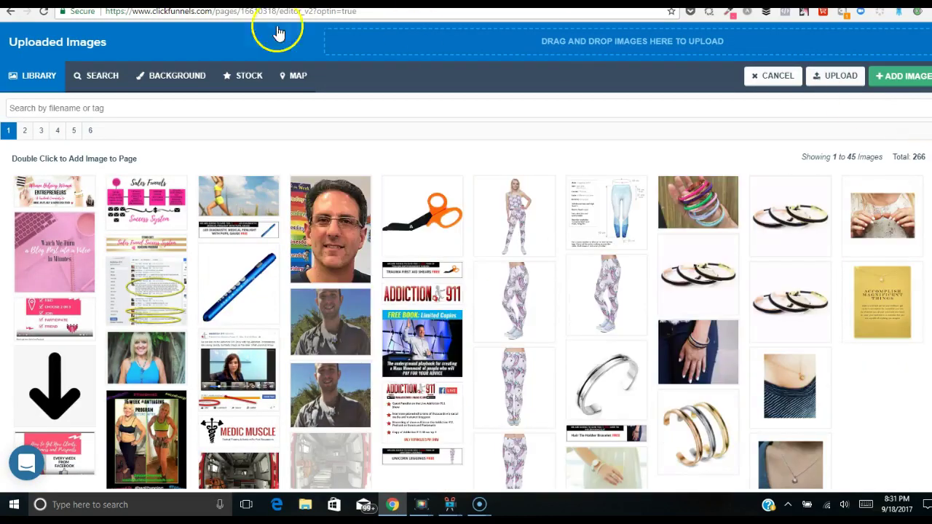
{"action": "left_click", "coordinate": [11, 21]}
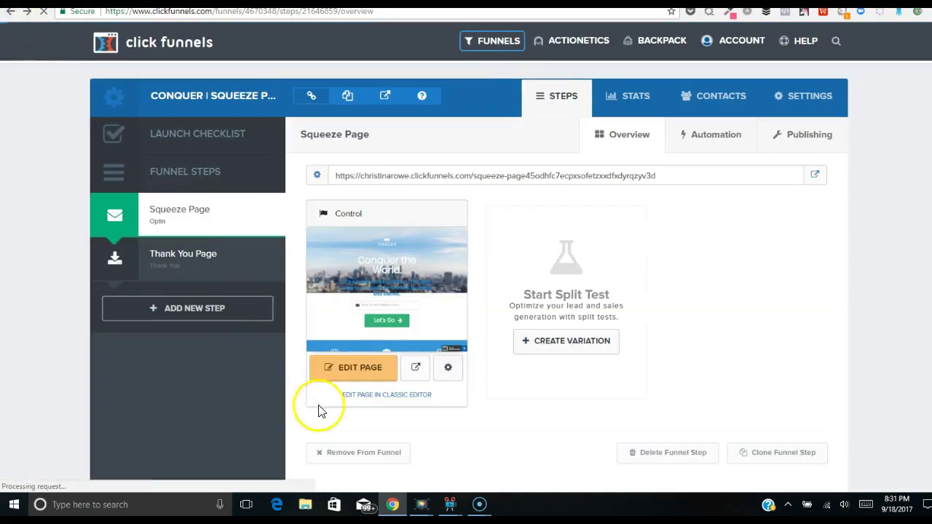
Set the hero section's BG Image to the grayscale phone-and-candles photo from page 2 of the images.
{"action": "left_click", "coordinate": [339, 377]}
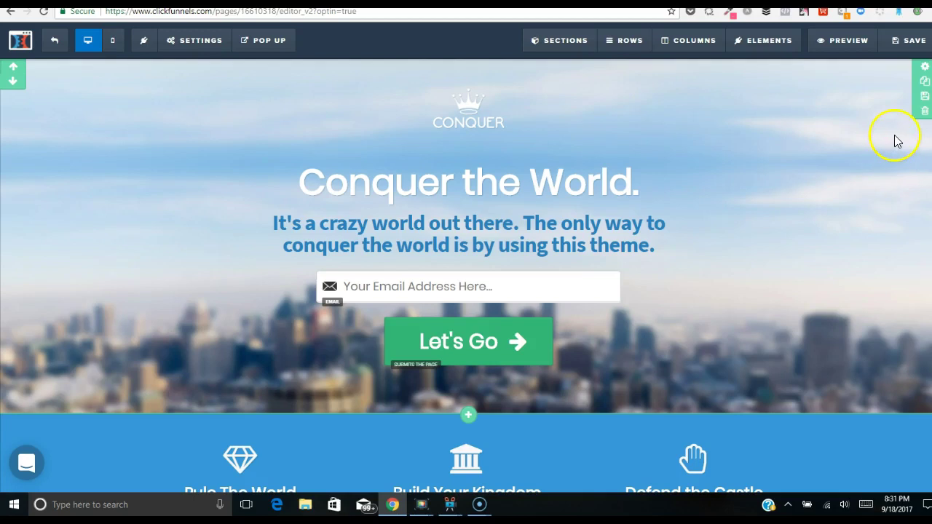
{"action": "left_click", "coordinate": [923, 70]}
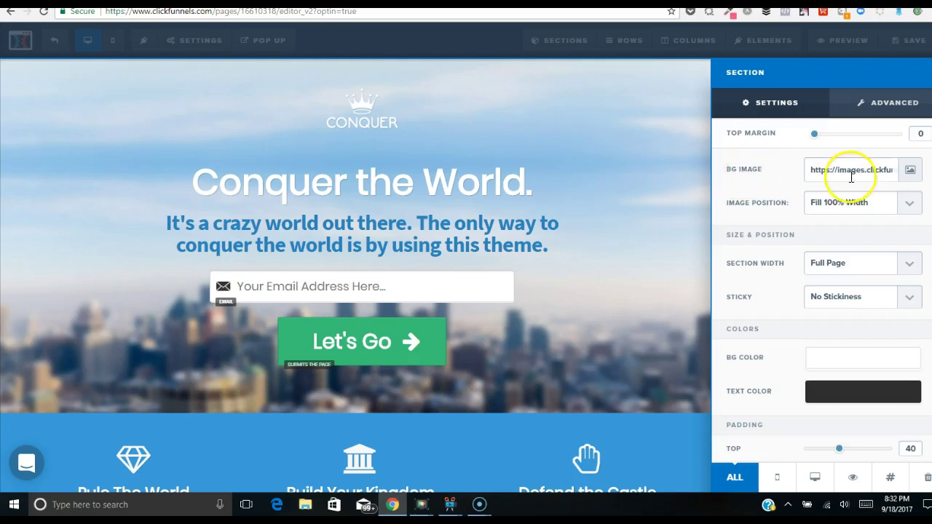
{"action": "left_click", "coordinate": [909, 172]}
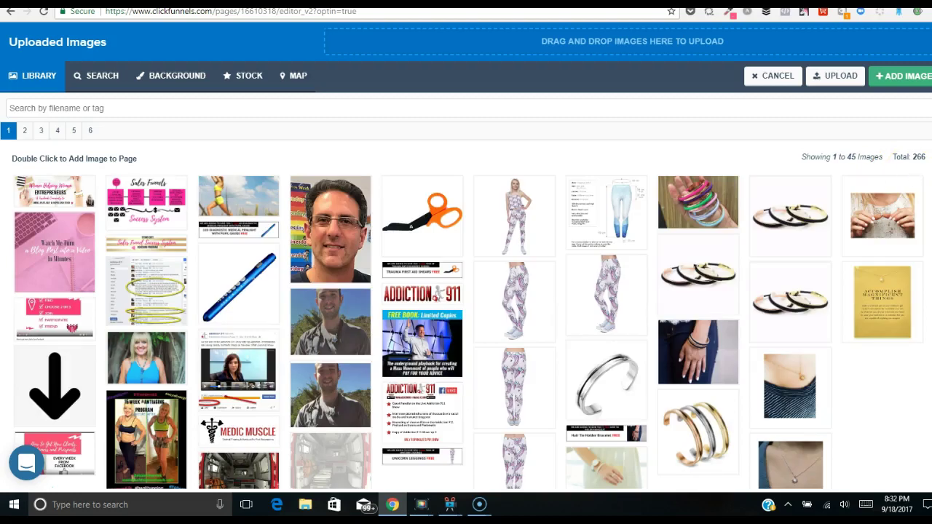
{"action": "scroll", "coordinate": [469, 315], "scroll_direction": "down", "scroll_amount": 1}
{"action": "scroll", "coordinate": [464, 156], "scroll_direction": "up", "scroll_amount": 1}
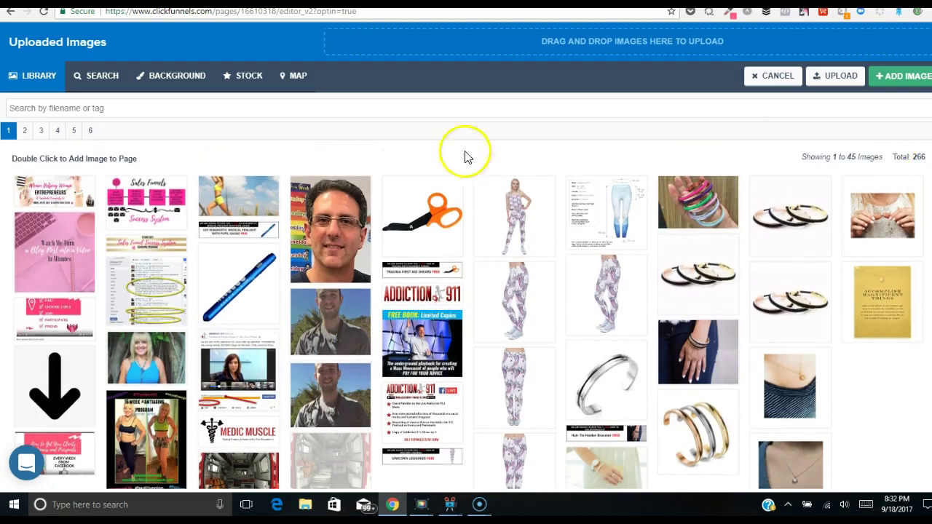
{"action": "left_click", "coordinate": [24, 132]}
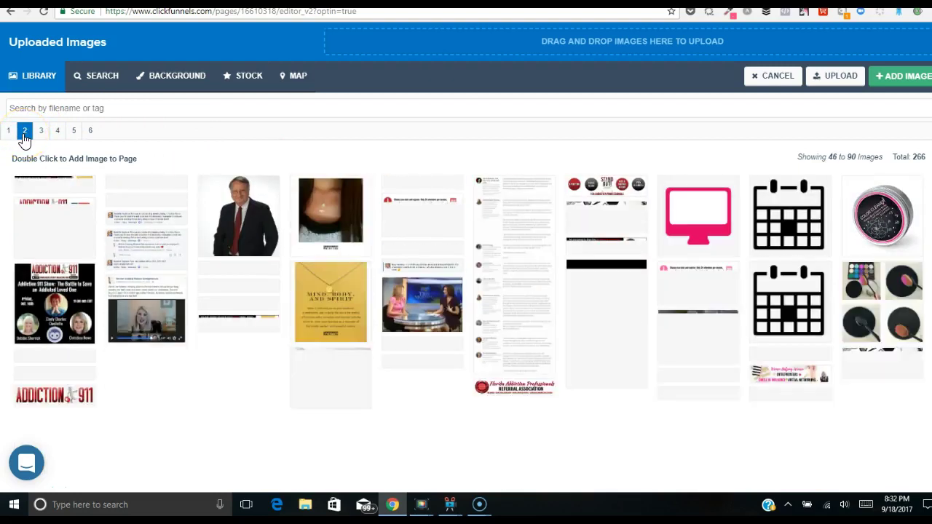
{"action": "left_click", "coordinate": [40, 133]}
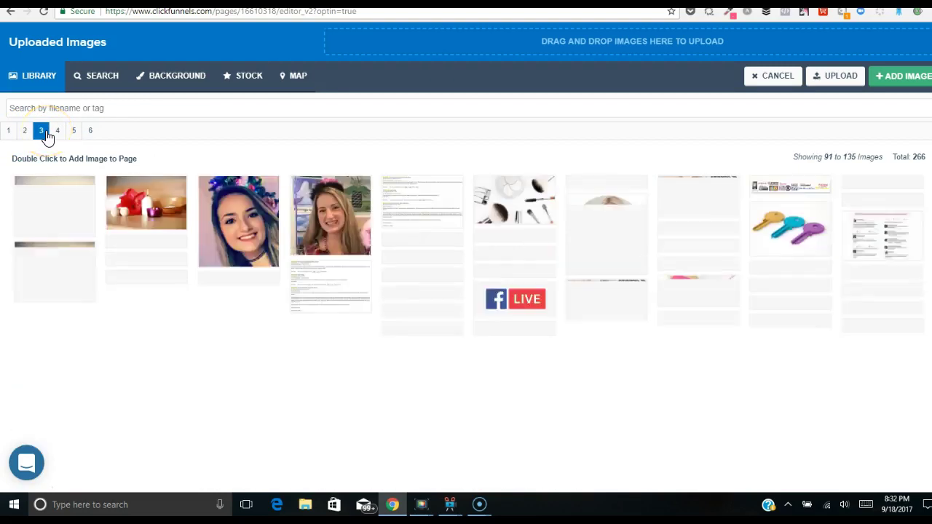
{"action": "left_click", "coordinate": [25, 131]}
{"action": "left_click", "coordinate": [124, 198]}
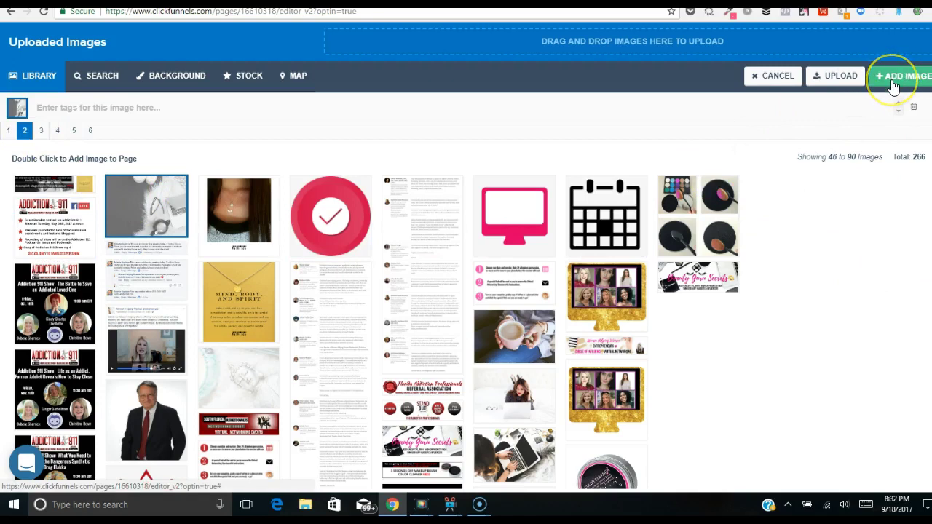
{"action": "left_click", "coordinate": [925, 86]}
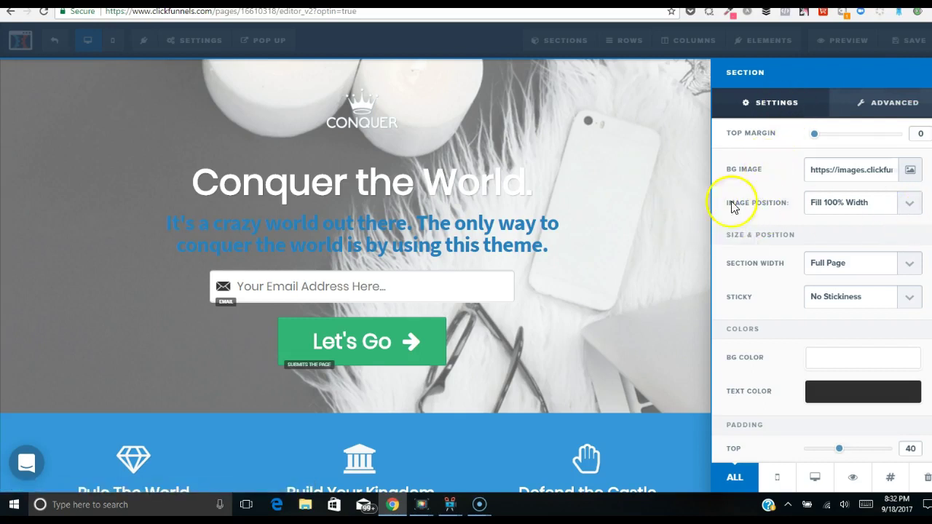
Try Full Center (Parallax), then set the hero background Image Position to Fill 100% Width & Height.
{"action": "left_click", "coordinate": [910, 209]}
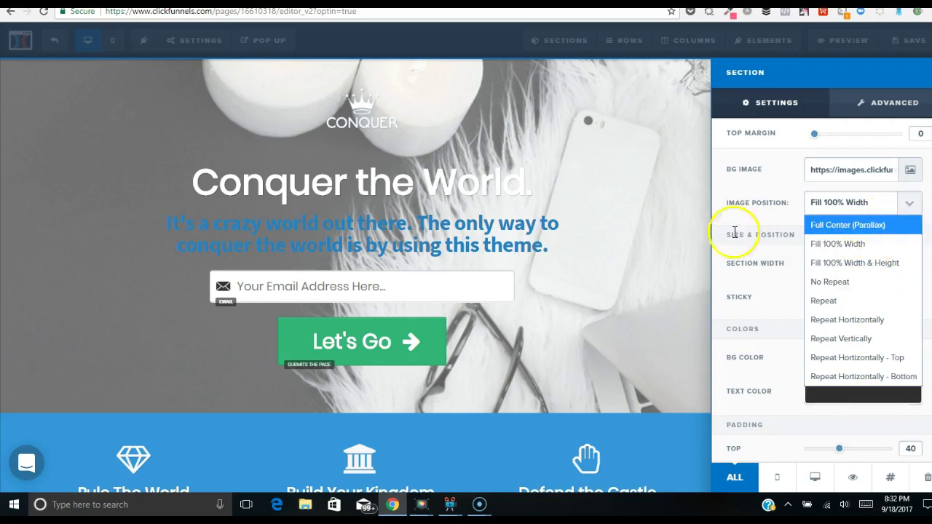
{"action": "left_click", "coordinate": [624, 197]}
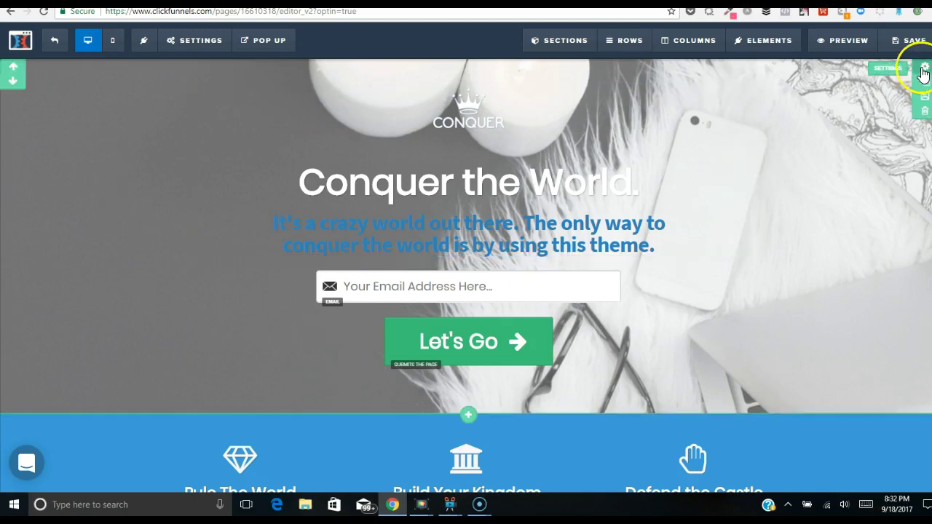
{"action": "left_click", "coordinate": [923, 68]}
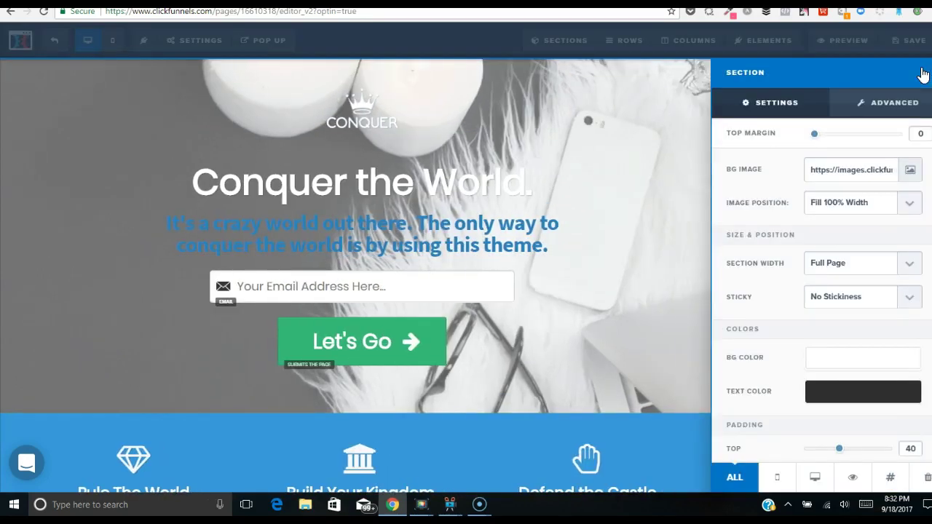
{"action": "left_click", "coordinate": [908, 202]}
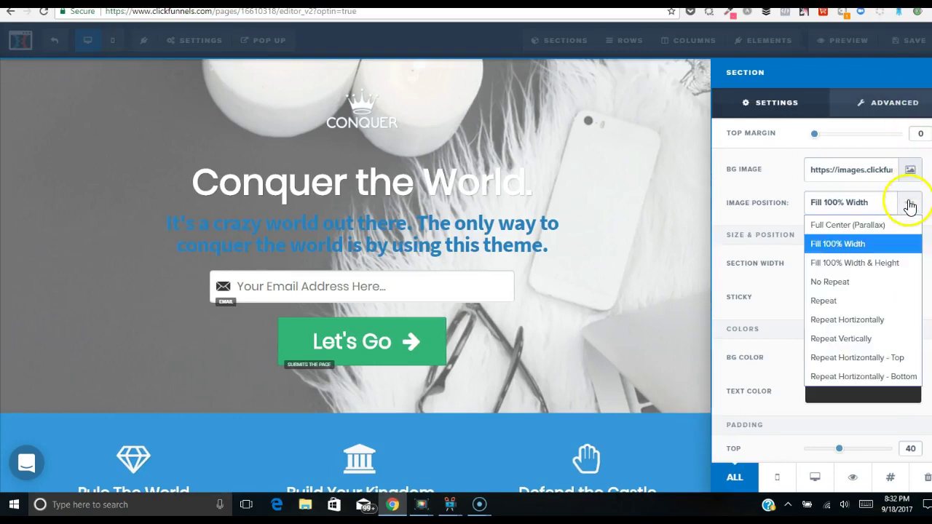
{"action": "left_click", "coordinate": [901, 224]}
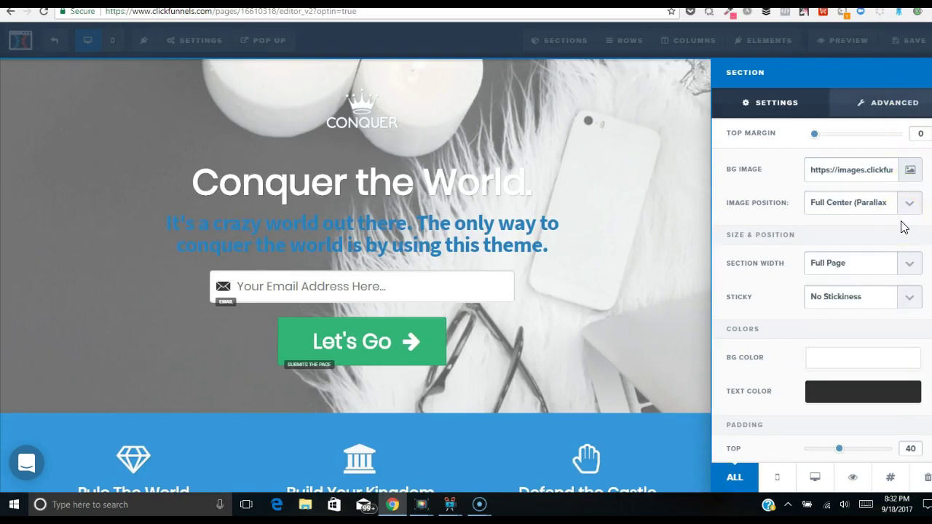
{"action": "left_click", "coordinate": [910, 203]}
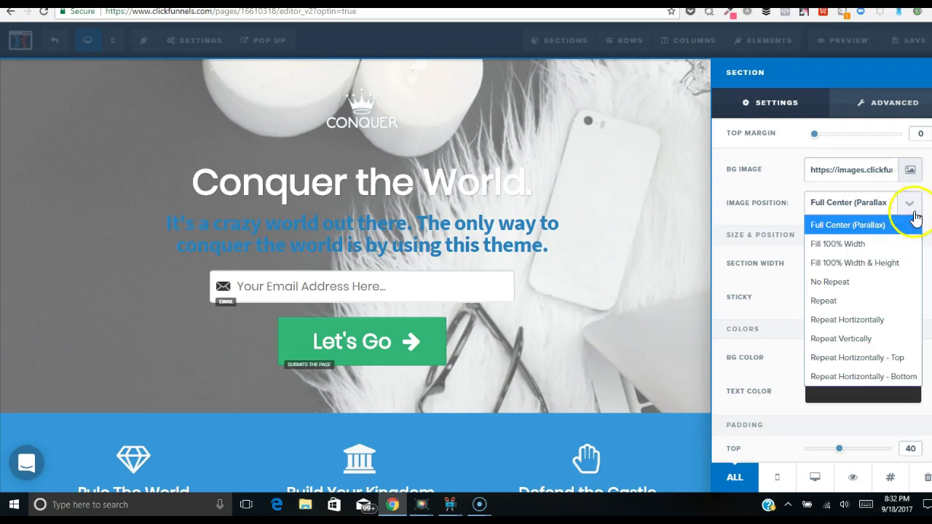
{"action": "left_click", "coordinate": [901, 263]}
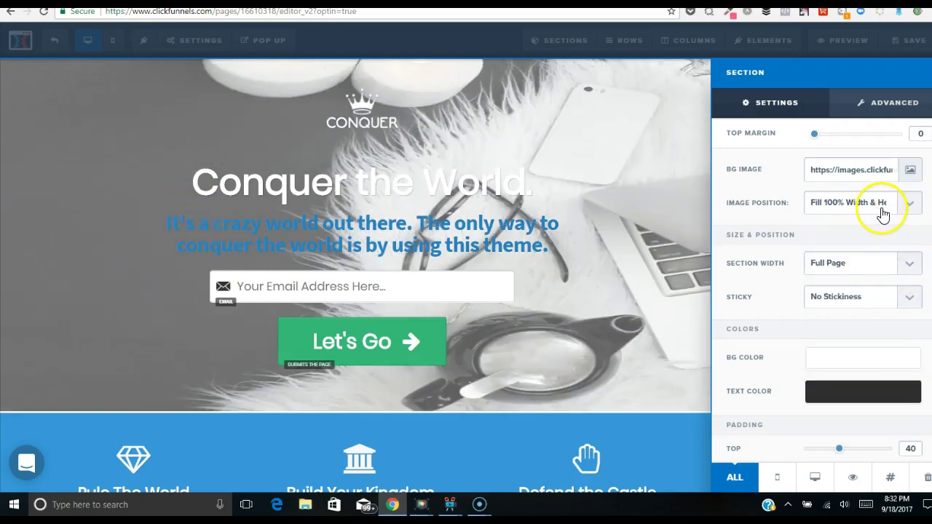
{"action": "left_click", "coordinate": [100, 175]}
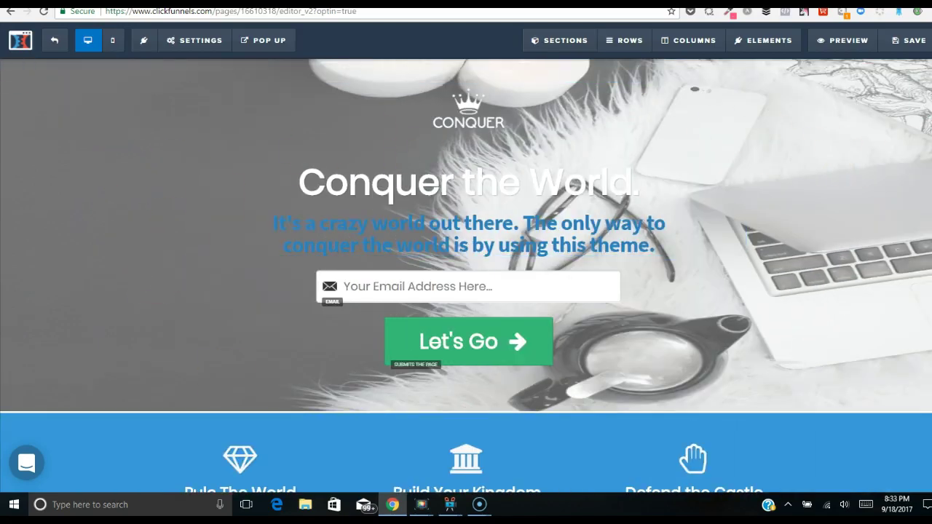
Give the features section behind Rule The World a pink background swatch.
{"action": "scroll", "coordinate": [466, 277], "scroll_direction": "down", "scroll_amount": 2}
{"action": "scroll", "coordinate": [466, 277], "scroll_direction": "up", "scroll_amount": 2}
{"action": "scroll", "coordinate": [466, 276], "scroll_direction": "down", "scroll_amount": 1}
{"action": "scroll", "coordinate": [466, 219], "scroll_direction": "down", "scroll_amount": 2}
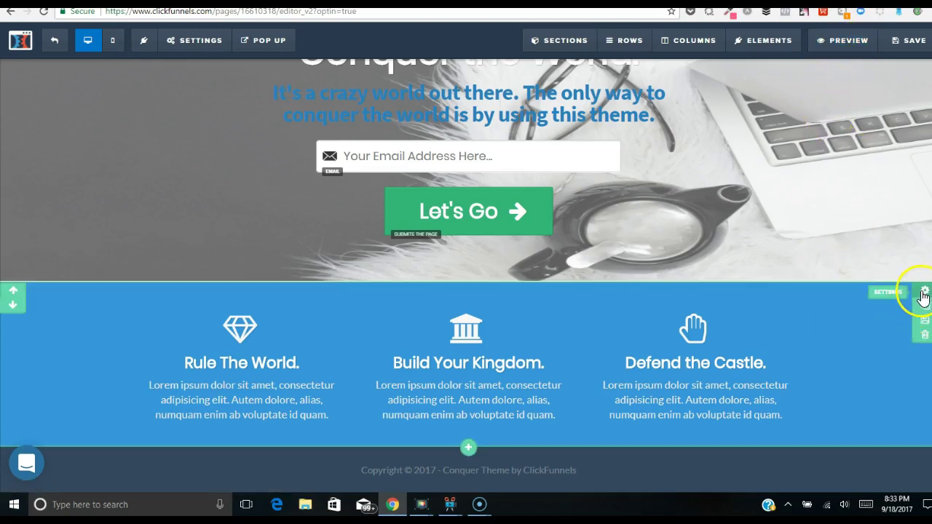
{"action": "left_click", "coordinate": [925, 292]}
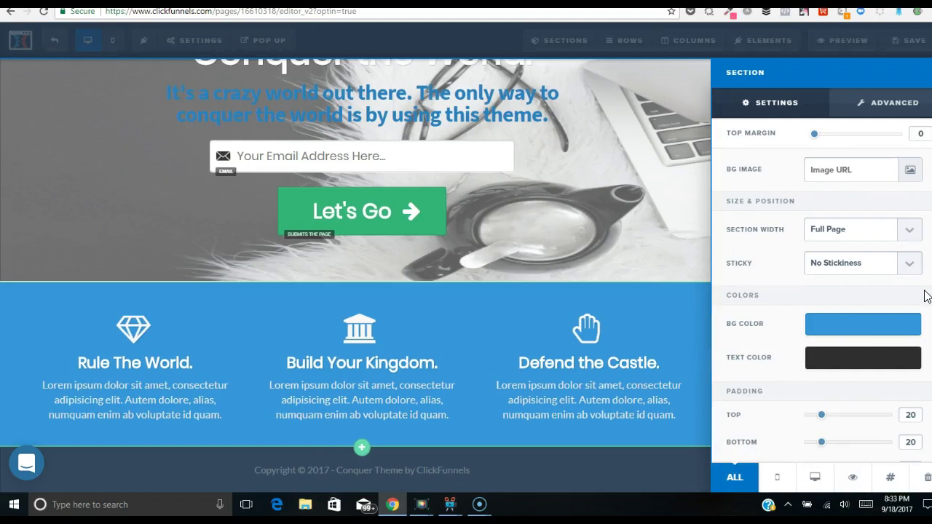
{"action": "left_click", "coordinate": [878, 326]}
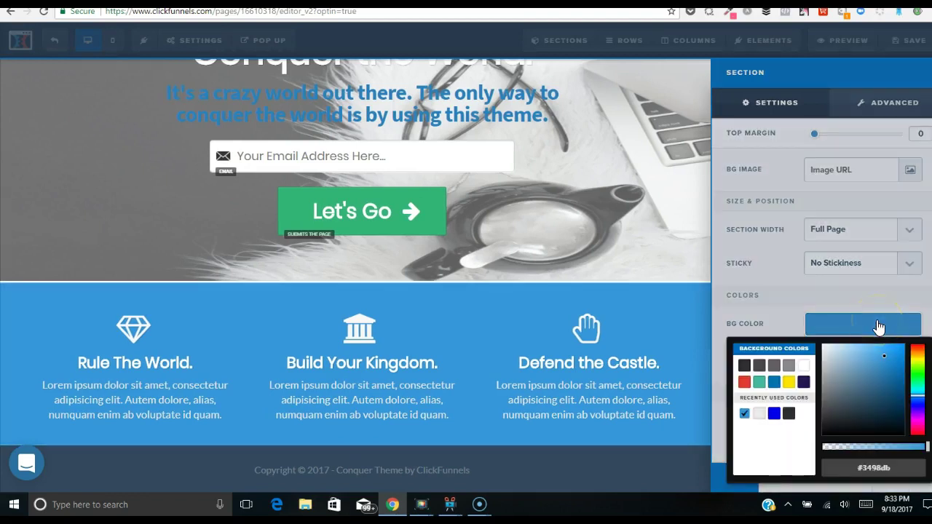
{"action": "left_click", "coordinate": [919, 429]}
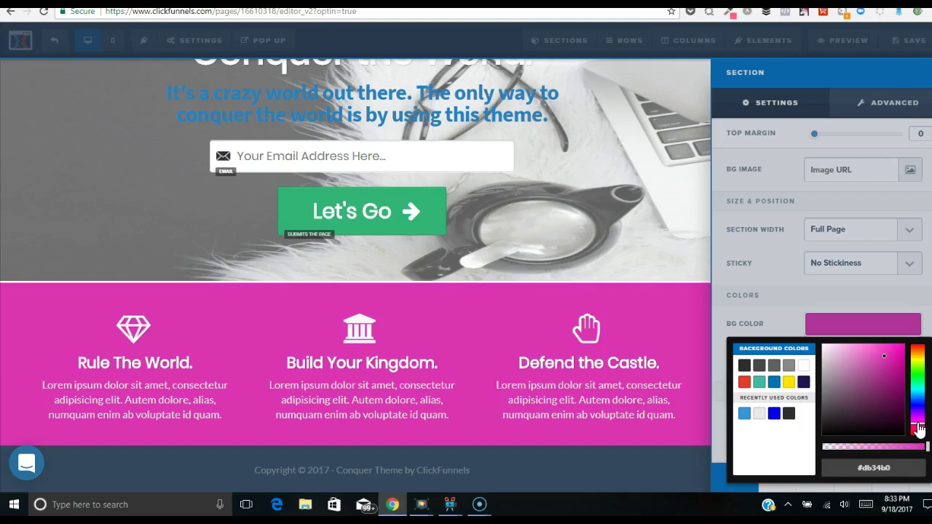
Copy #fc0c85 from the colour-picker extension into the section's BG Color hex field.
{"action": "left_click", "coordinate": [732, 17]}
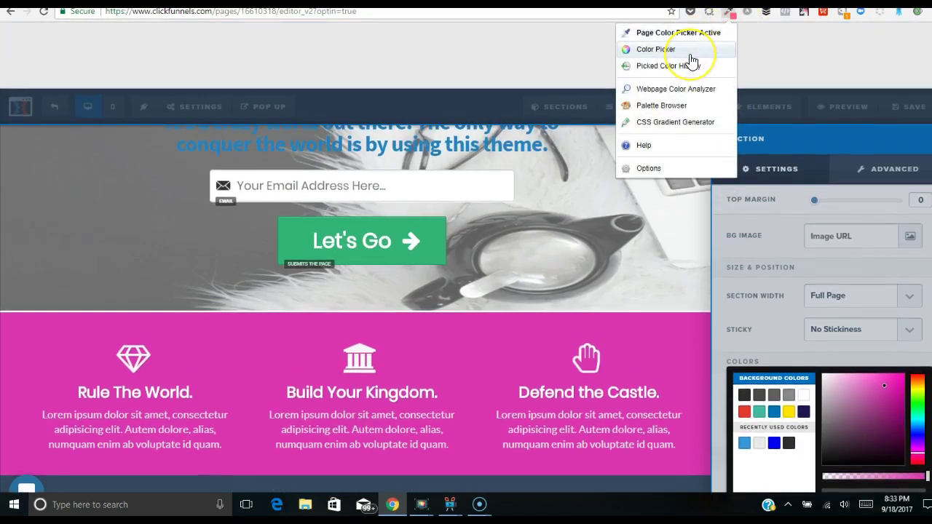
{"action": "left_click", "coordinate": [686, 49]}
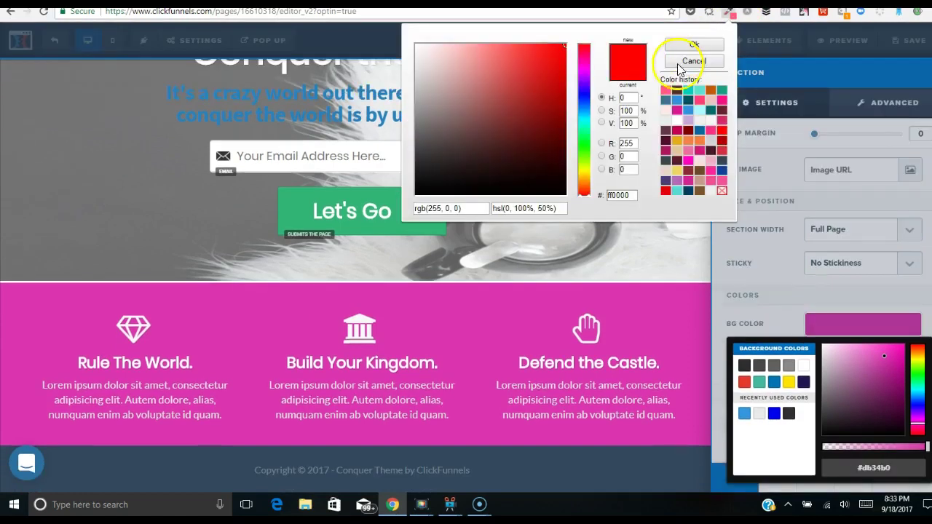
{"action": "left_click", "coordinate": [721, 100]}
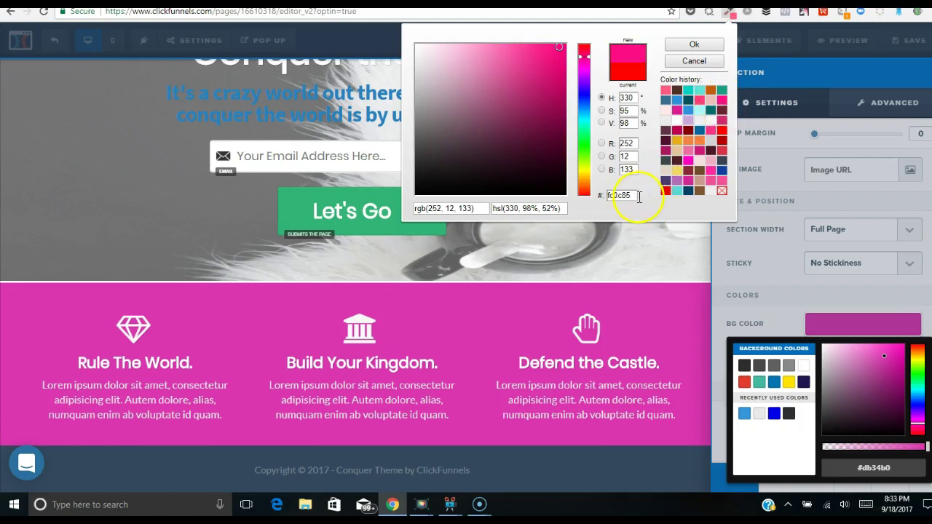
{"action": "right_click", "coordinate": [605, 195]}
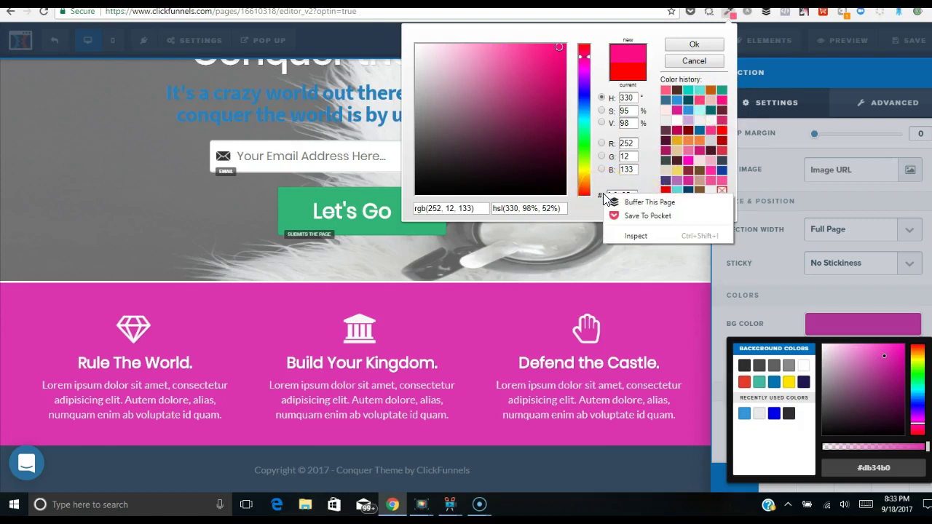
{"action": "left_click", "coordinate": [618, 167]}
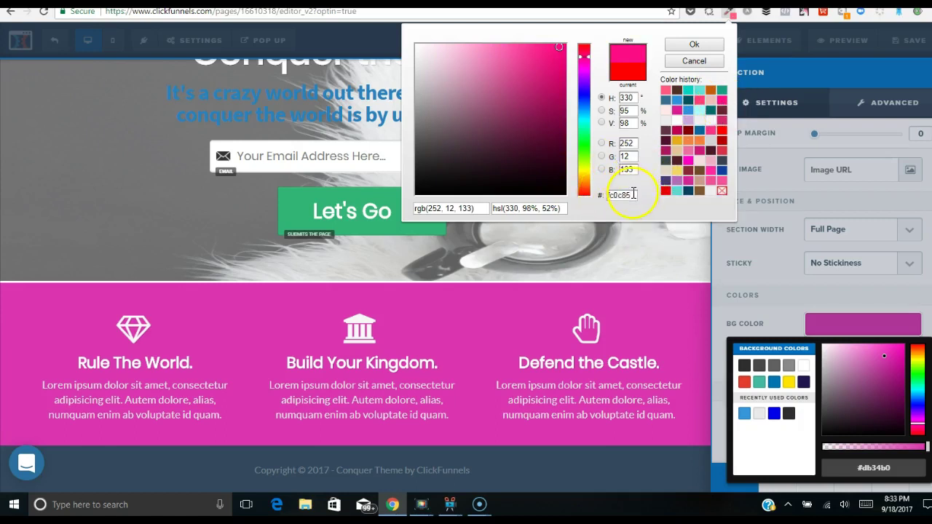
{"action": "right_click", "coordinate": [617, 194]}
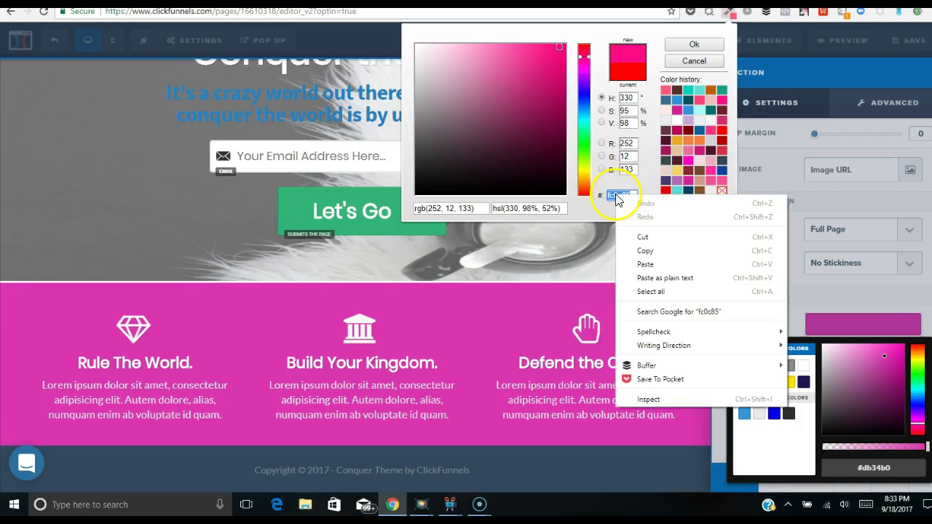
{"action": "left_click", "coordinate": [656, 252]}
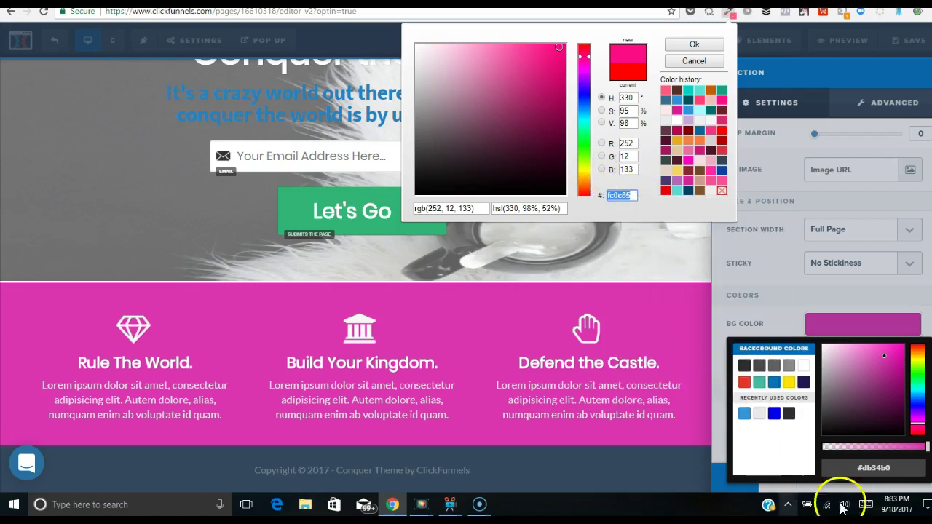
{"action": "left_click", "coordinate": [904, 468]}
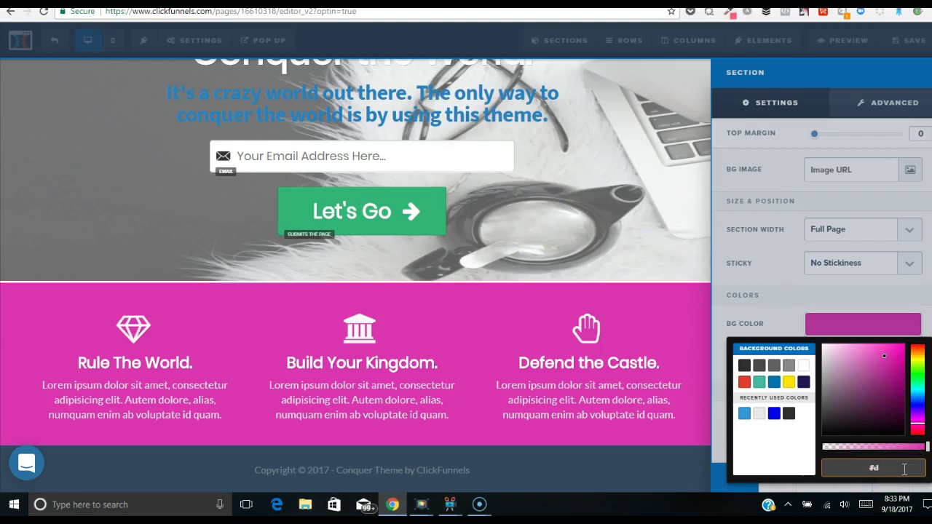
{"action": "key", "text": "Return"}
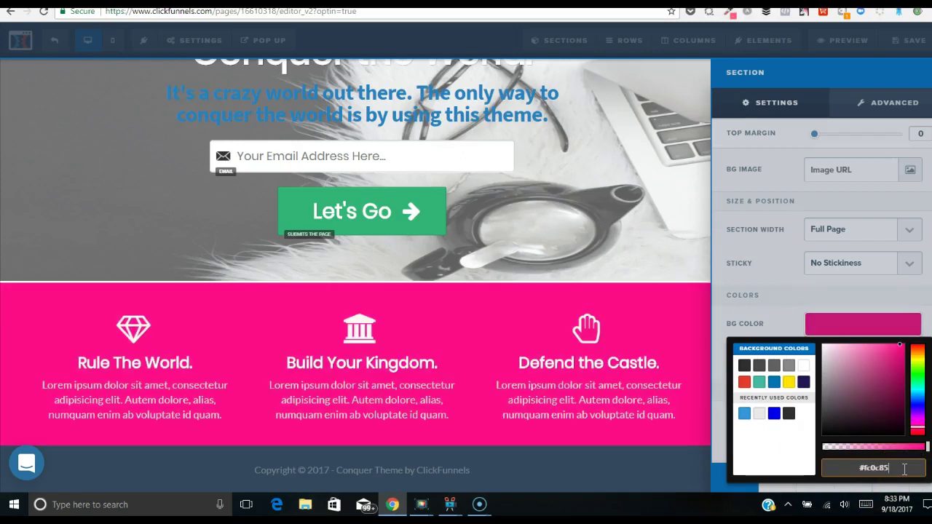
{"action": "left_click", "coordinate": [120, 208]}
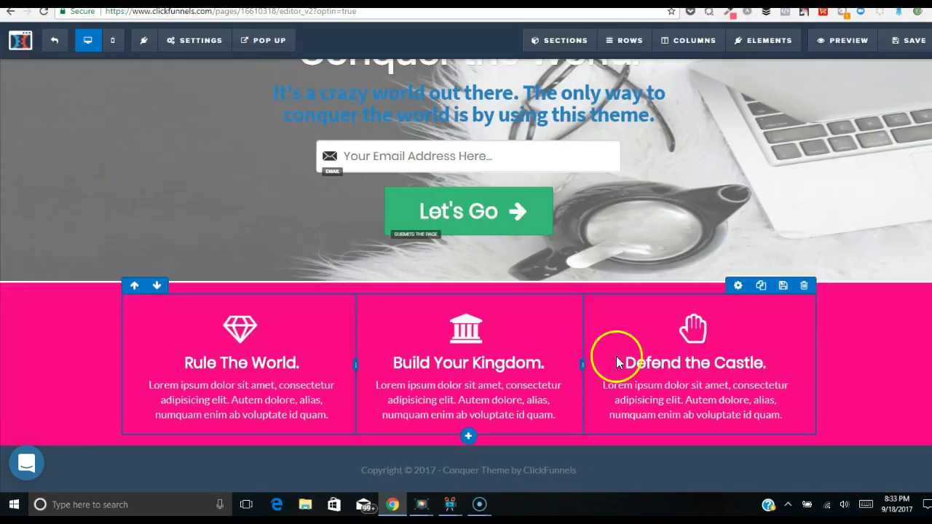
Set the subheadline's Text Color and Bold Color to the recent hot pink swatch.
{"action": "scroll", "coordinate": [466, 219], "scroll_direction": "up", "scroll_amount": 1}
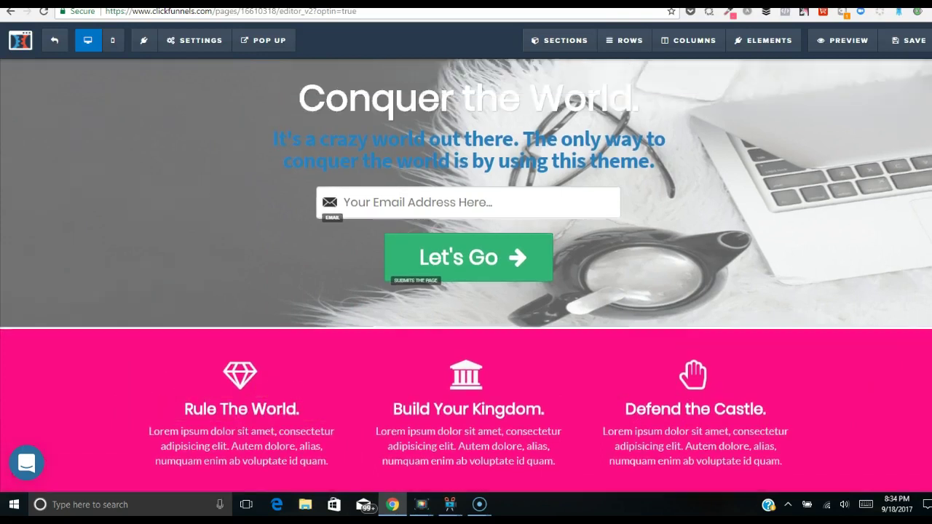
{"action": "scroll", "coordinate": [466, 218], "scroll_direction": "up", "scroll_amount": 2}
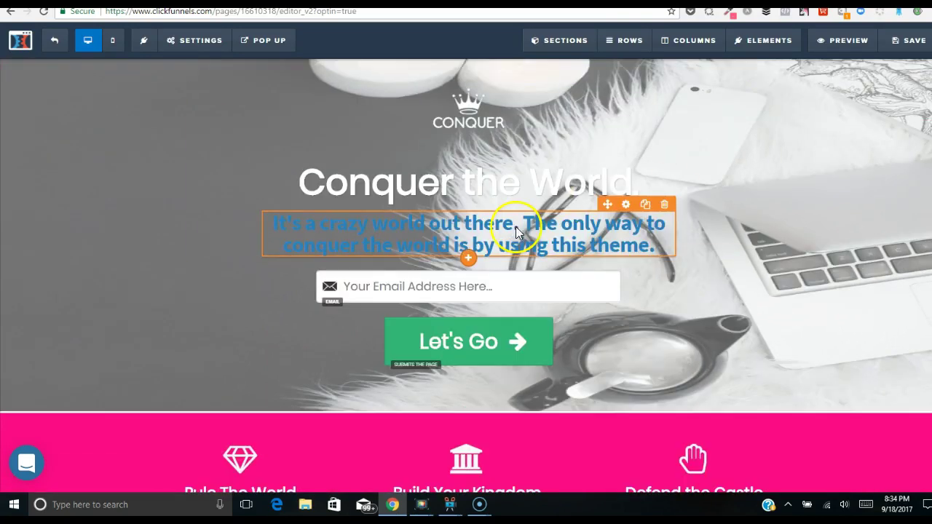
{"action": "right_click", "coordinate": [516, 227]}
{"action": "left_click", "coordinate": [843, 182]}
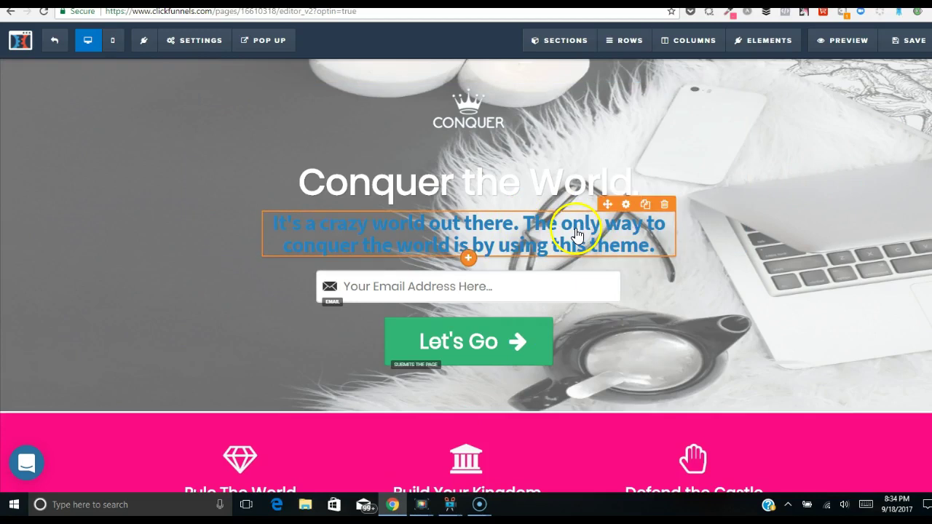
{"action": "left_click", "coordinate": [626, 208]}
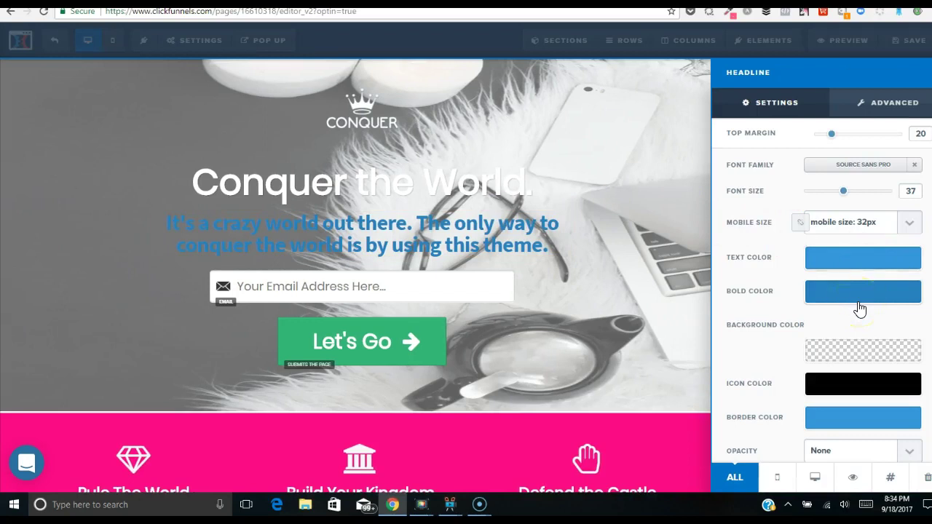
{"action": "left_click", "coordinate": [861, 258]}
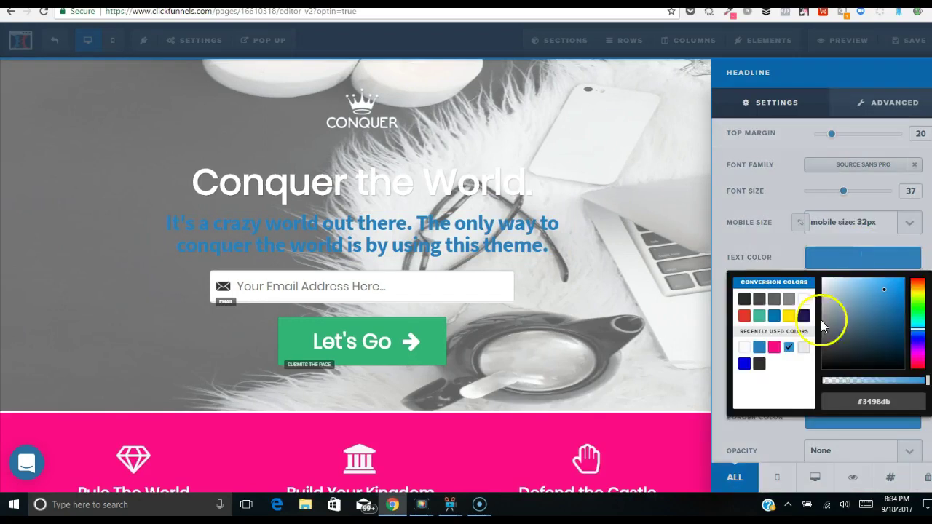
{"action": "left_click", "coordinate": [775, 350]}
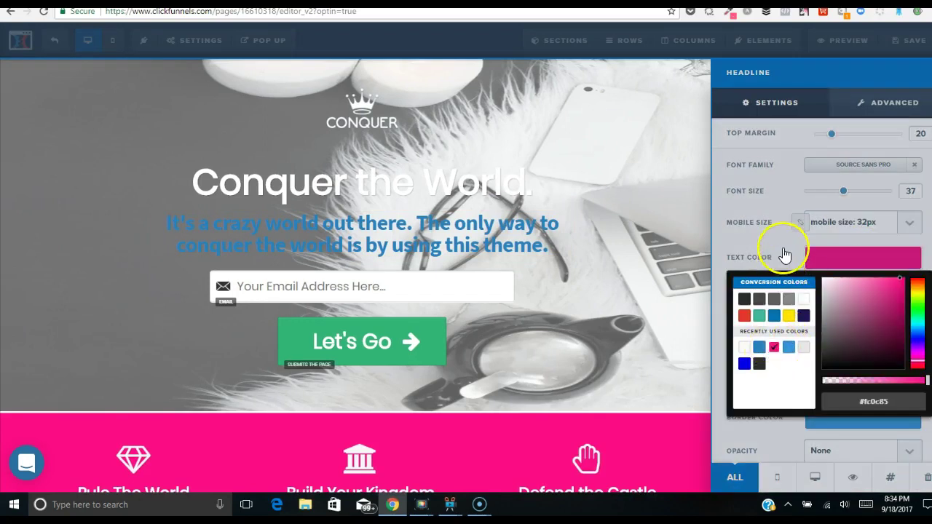
{"action": "left_click", "coordinate": [812, 262]}
{"action": "left_click", "coordinate": [848, 295]}
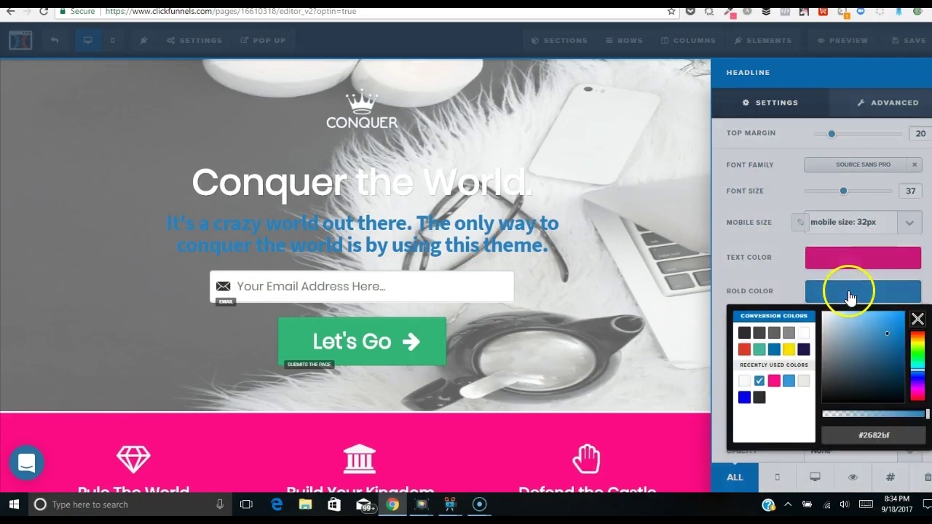
{"action": "left_click", "coordinate": [774, 381]}
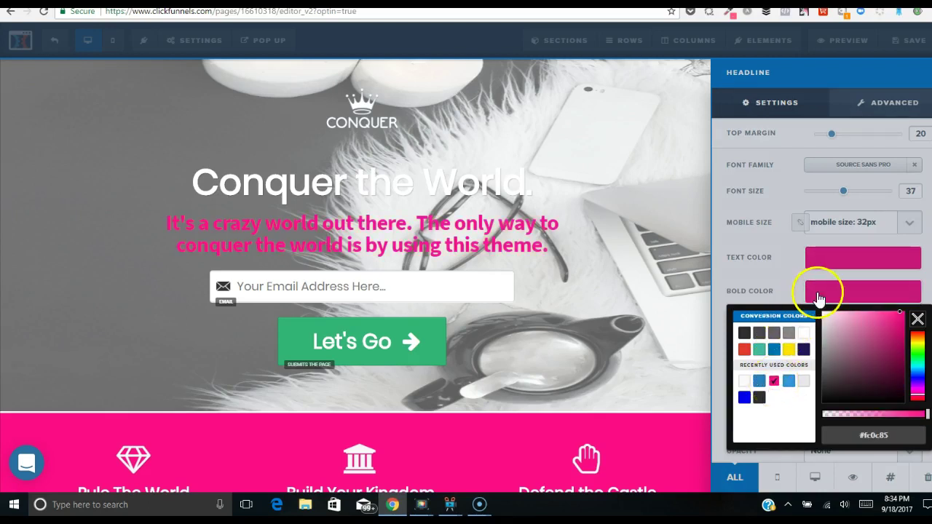
{"action": "left_click", "coordinate": [59, 237]}
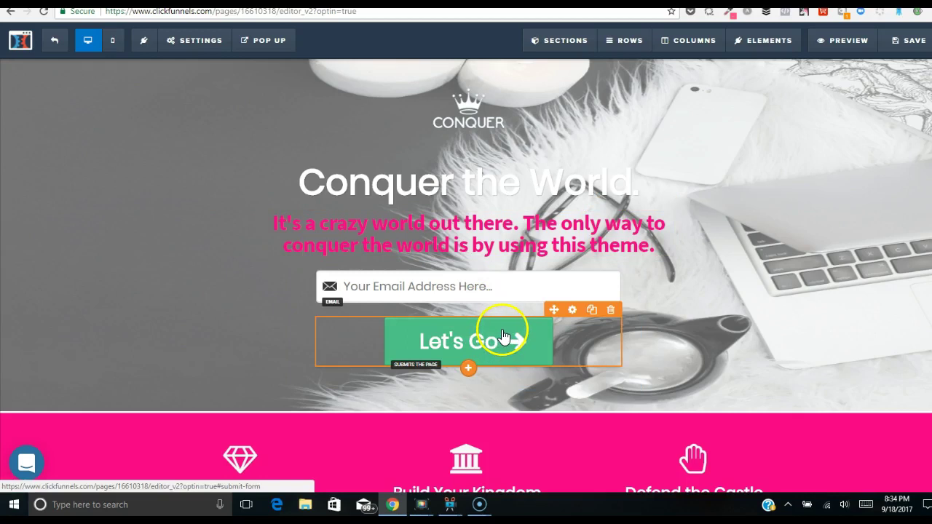
Set the Let's Go button's BG Color to the recent hot pink swatch.
{"action": "left_click", "coordinate": [571, 312]}
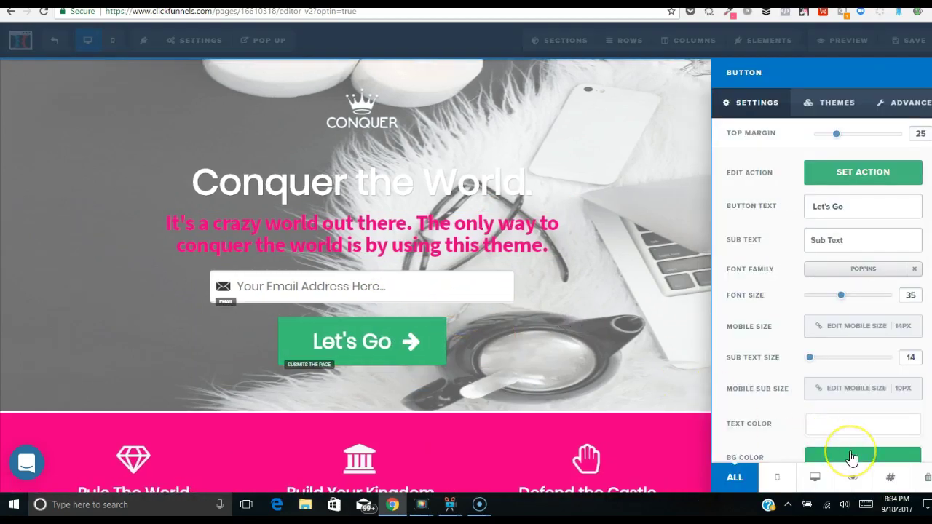
{"action": "left_click", "coordinate": [851, 457]}
{"action": "left_click", "coordinate": [789, 376]}
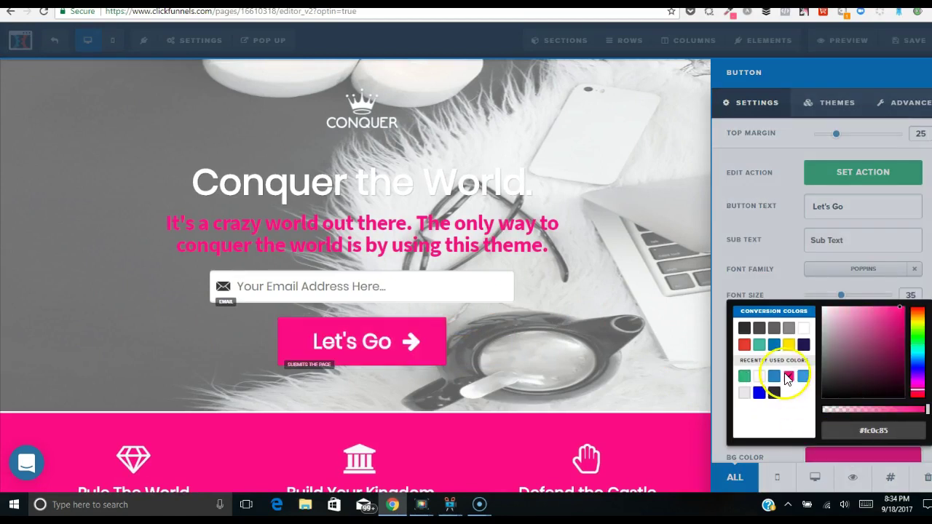
{"action": "left_click", "coordinate": [592, 327]}
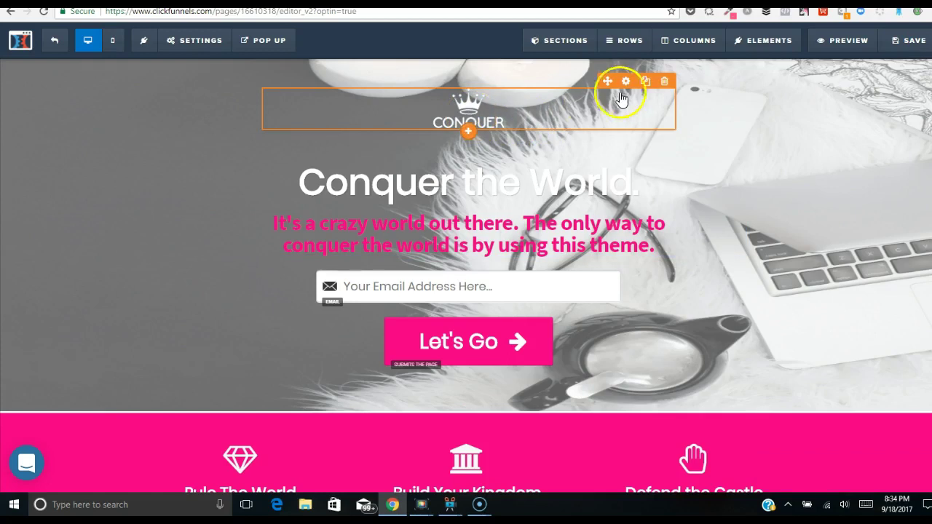
Replace the crown logo with the pink diamond from page 5 of the image library.
{"action": "left_click", "coordinate": [625, 83]}
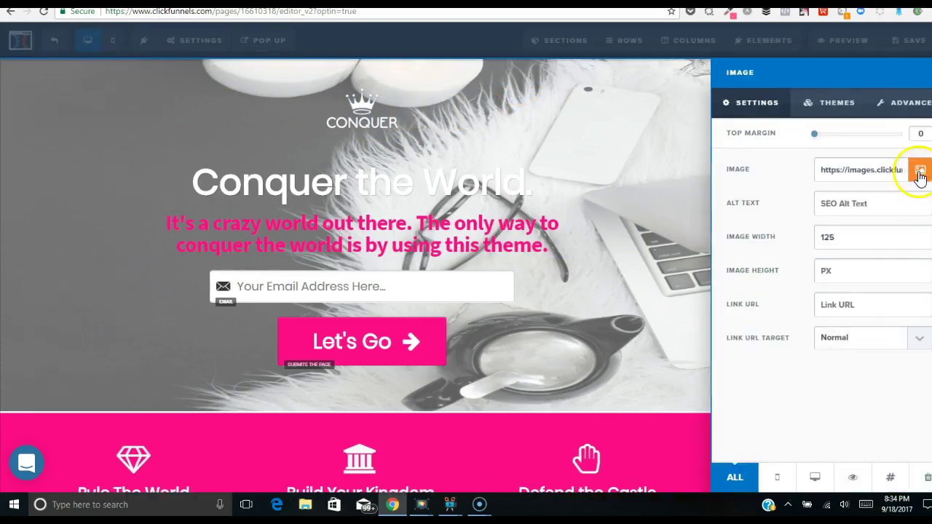
{"action": "left_click", "coordinate": [921, 173]}
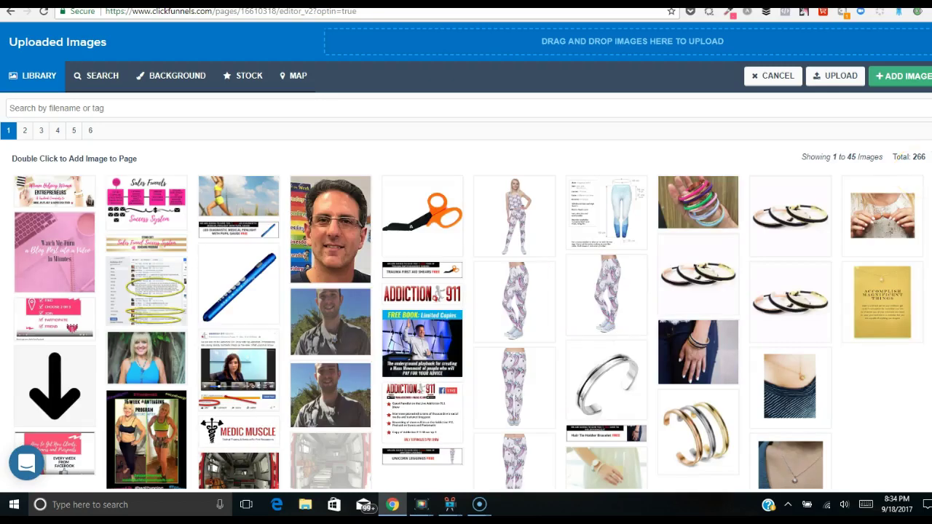
{"action": "scroll", "coordinate": [469, 314], "scroll_direction": "down", "scroll_amount": 1}
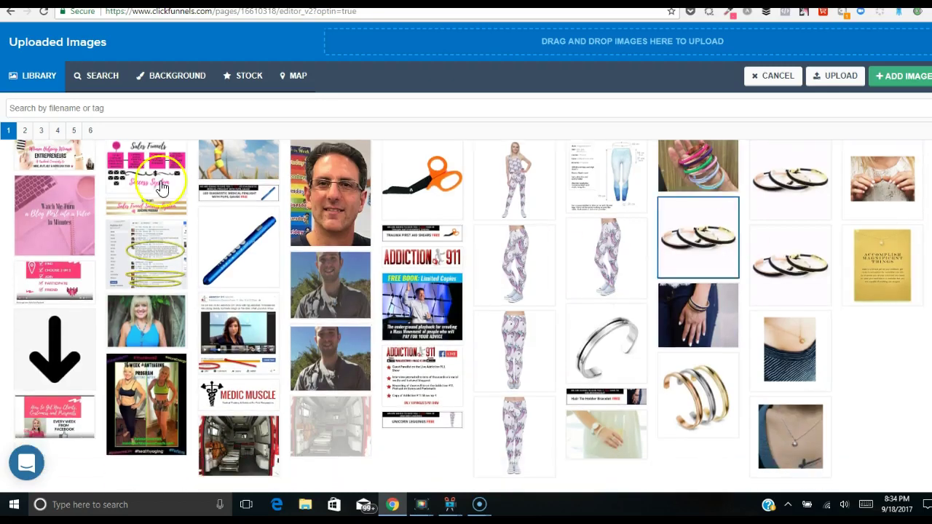
{"action": "left_click", "coordinate": [25, 131]}
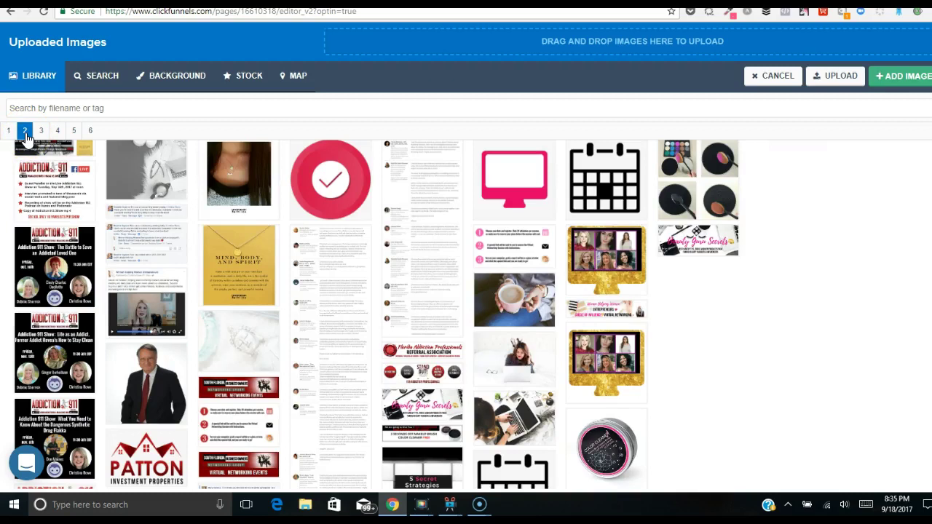
{"action": "left_click", "coordinate": [73, 132]}
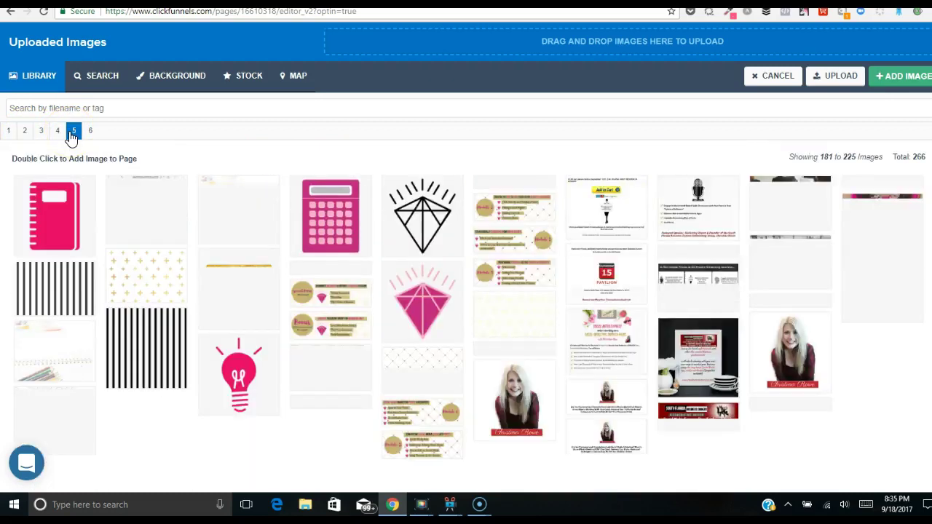
{"action": "left_click", "coordinate": [428, 213]}
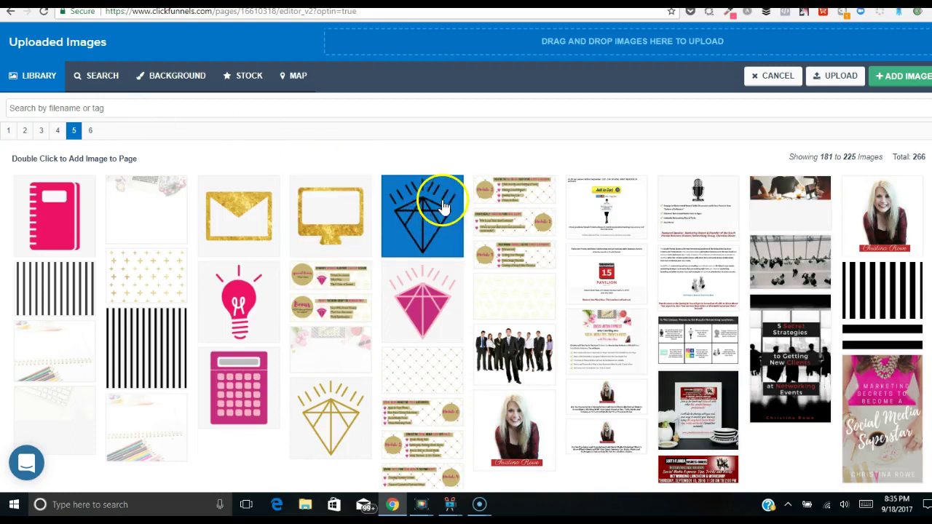
{"action": "left_click", "coordinate": [432, 294]}
{"action": "left_click", "coordinate": [429, 309]}
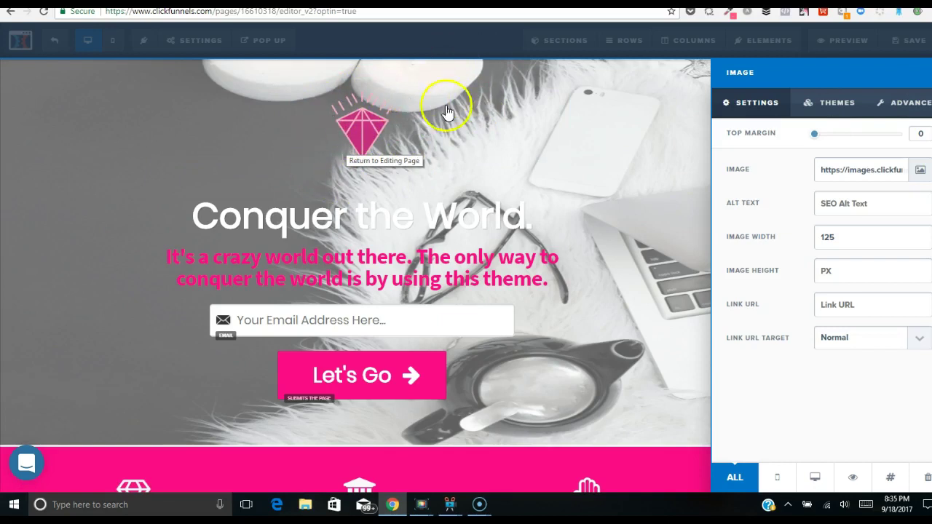
Save the page with the new logo and select the subheadline for editing.
{"action": "left_click", "coordinate": [105, 167]}
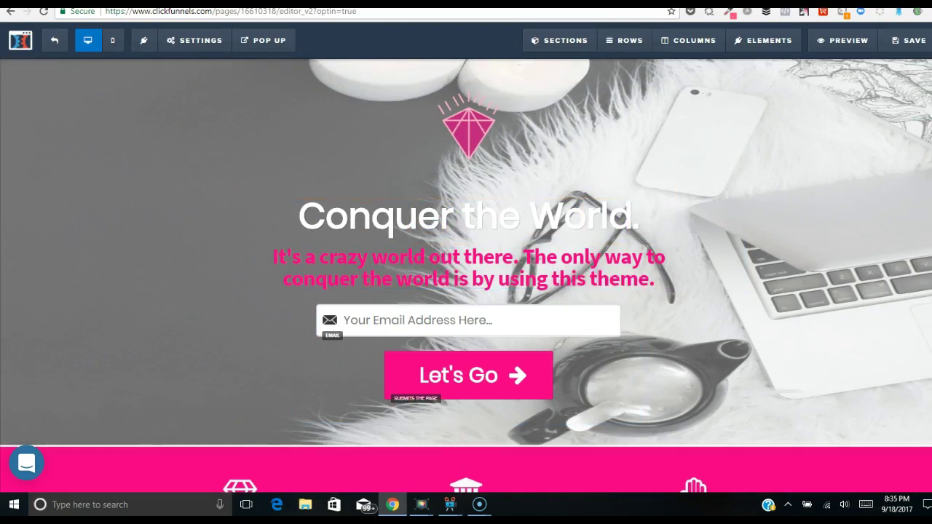
{"action": "scroll", "coordinate": [466, 277], "scroll_direction": "down", "scroll_amount": 3}
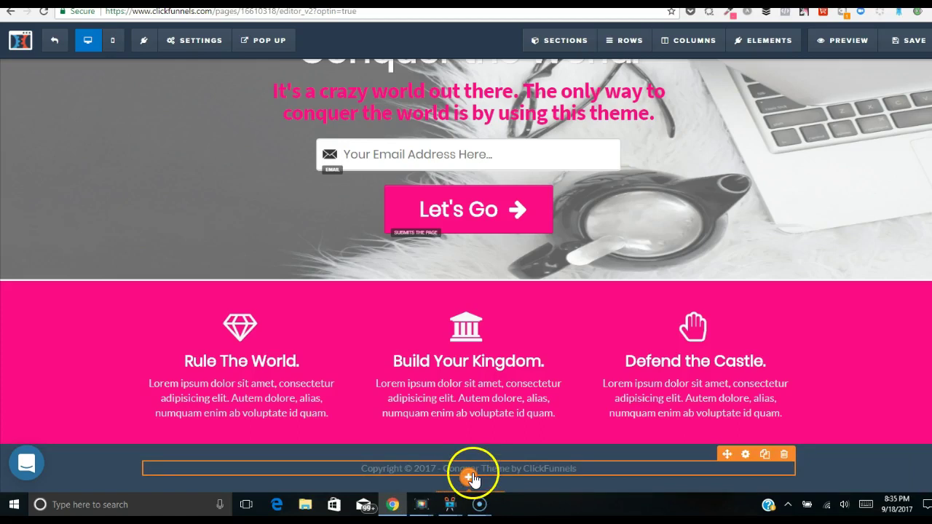
{"action": "left_click", "coordinate": [906, 42]}
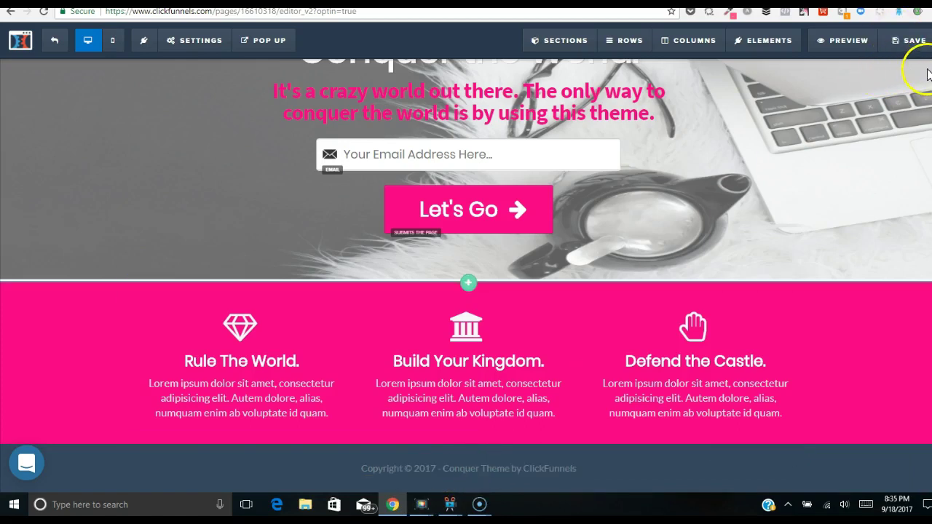
{"action": "scroll", "coordinate": [923, 94], "scroll_direction": "up", "scroll_amount": 3}
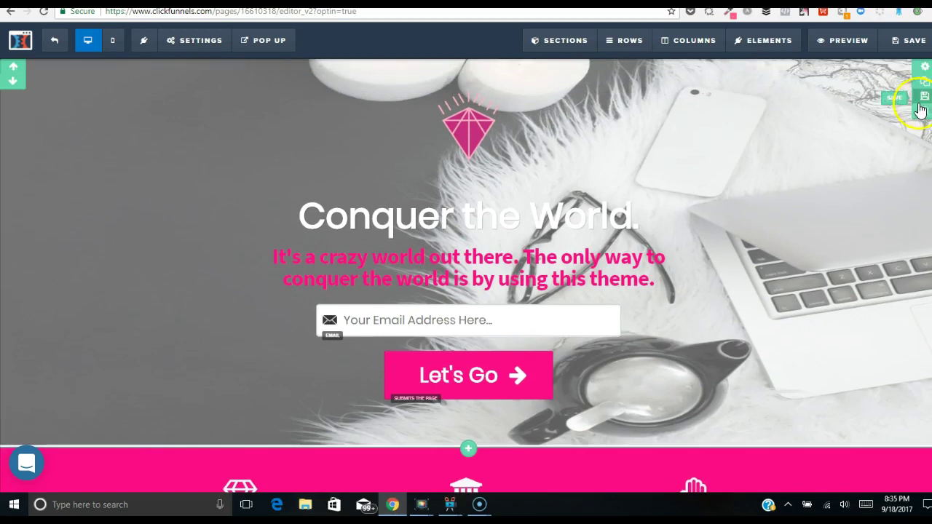
{"action": "left_click", "coordinate": [925, 70]}
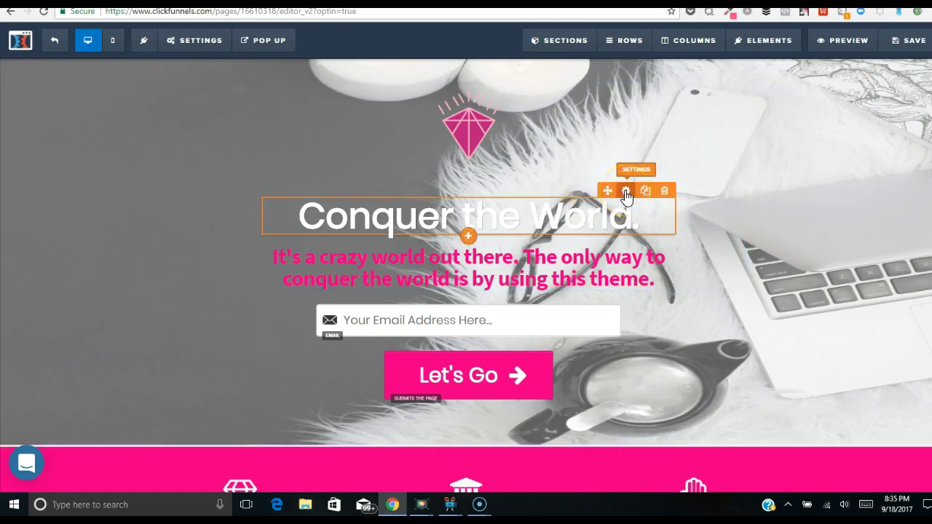
{"action": "left_click", "coordinate": [618, 261]}
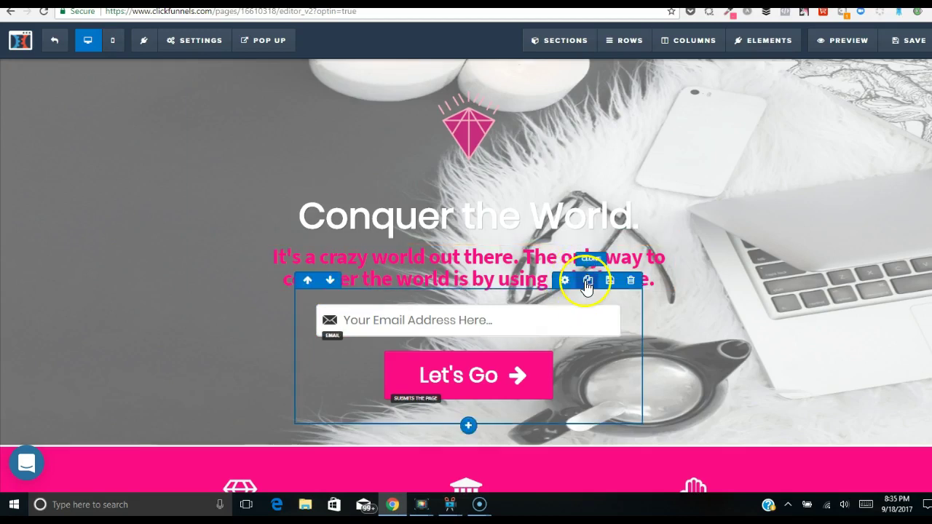
In Rows > Manage, hide the email and Let's Go row, keeping the hero row visible.
{"action": "mouse_move", "coordinate": [628, 36]}
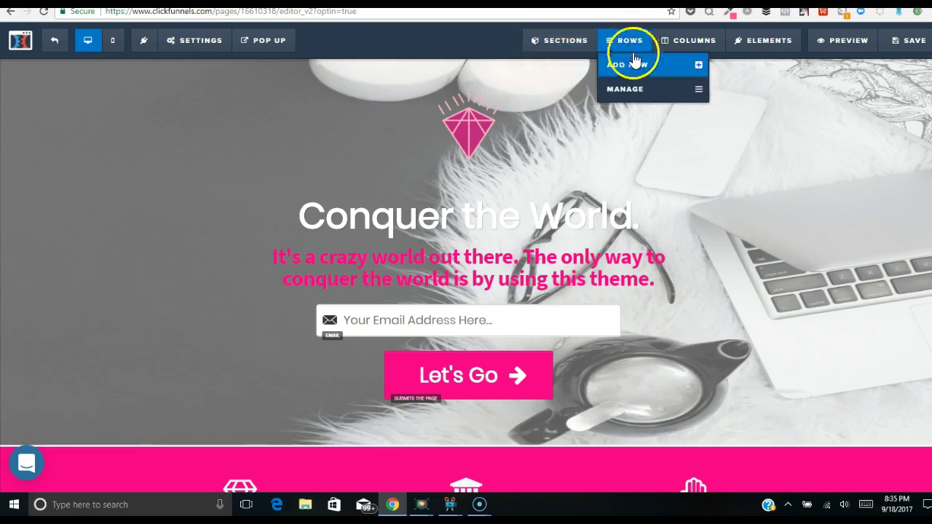
{"action": "left_click", "coordinate": [632, 90]}
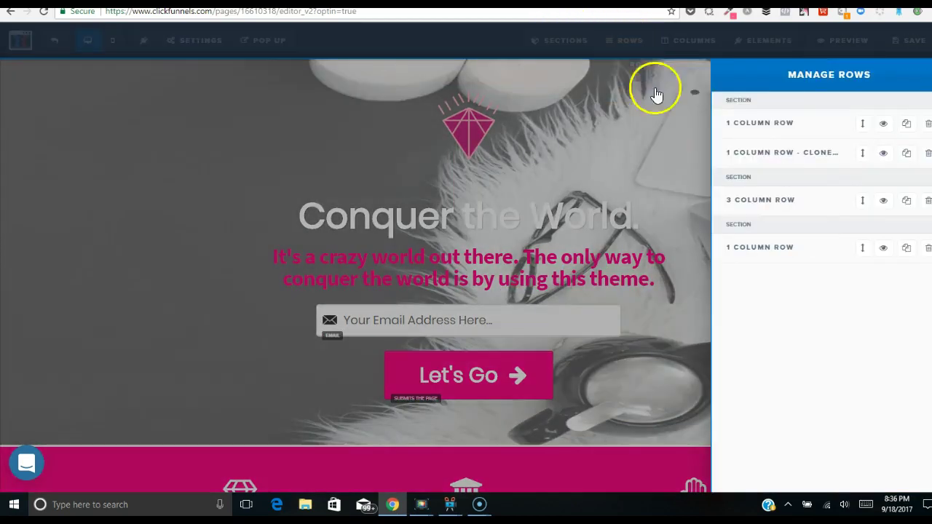
{"action": "left_click", "coordinate": [883, 128]}
{"action": "left_click", "coordinate": [884, 153]}
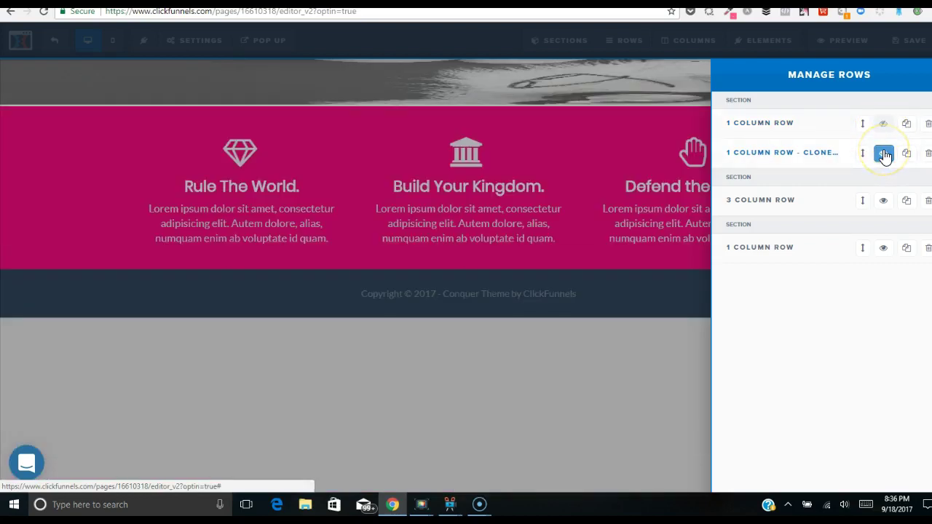
{"action": "left_click", "coordinate": [883, 123]}
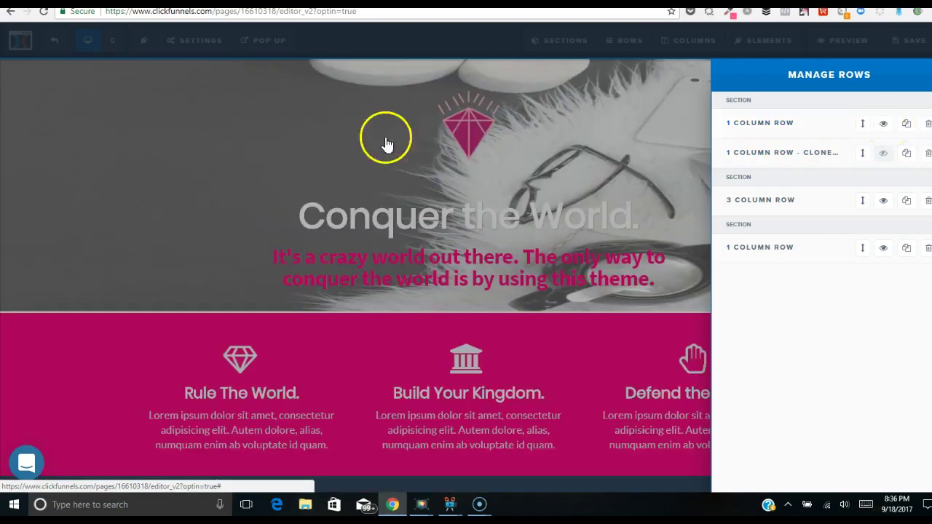
{"action": "left_click", "coordinate": [268, 146]}
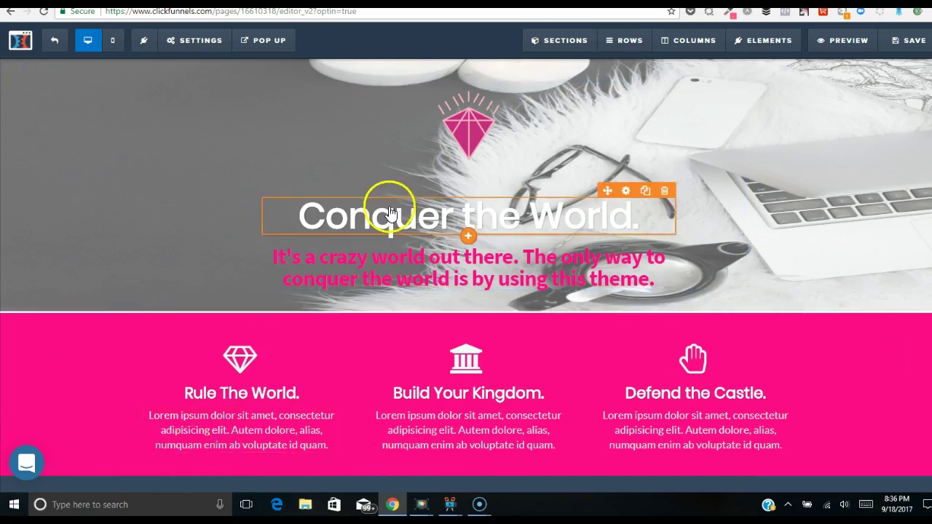
{"action": "scroll", "coordinate": [466, 268], "scroll_direction": "down", "scroll_amount": 1}
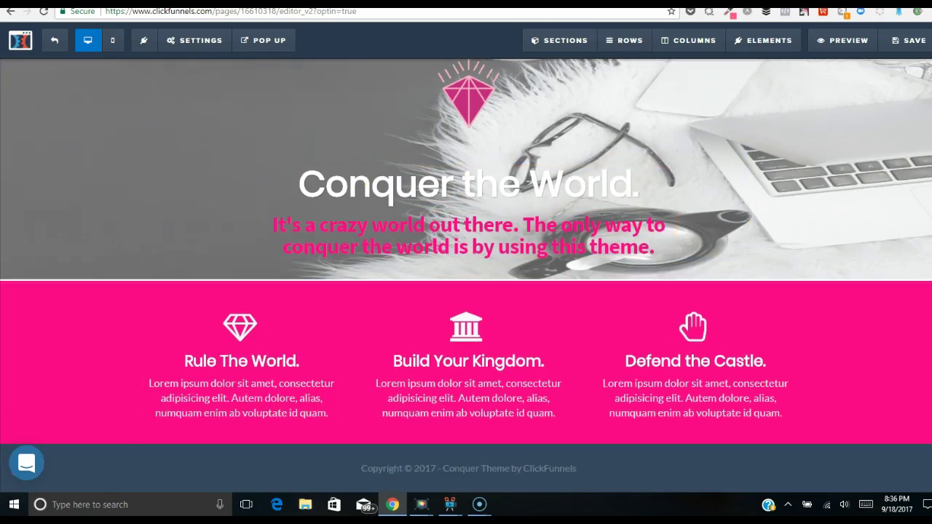
{"action": "scroll", "coordinate": [466, 268], "scroll_direction": "up", "scroll_amount": 1}
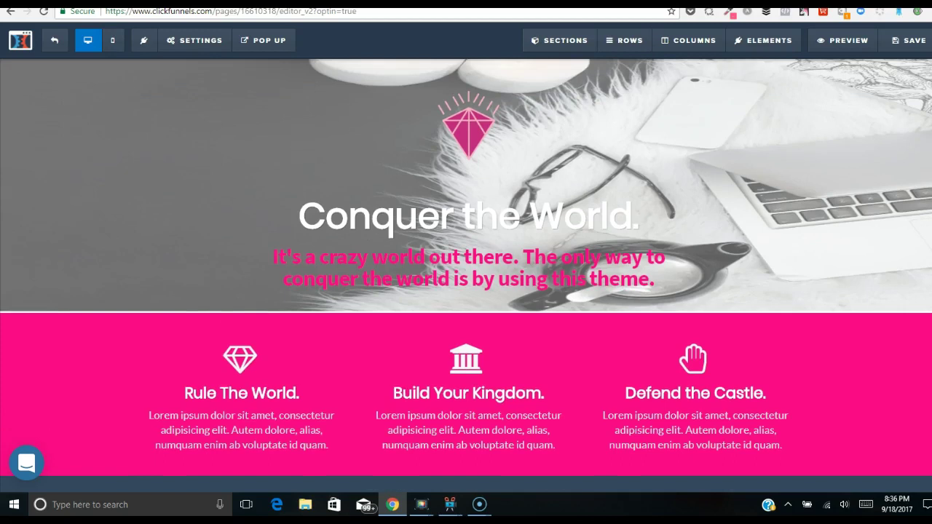
{"action": "mouse_move", "coordinate": [466, 323]}
{"action": "left_click", "coordinate": [55, 43]}
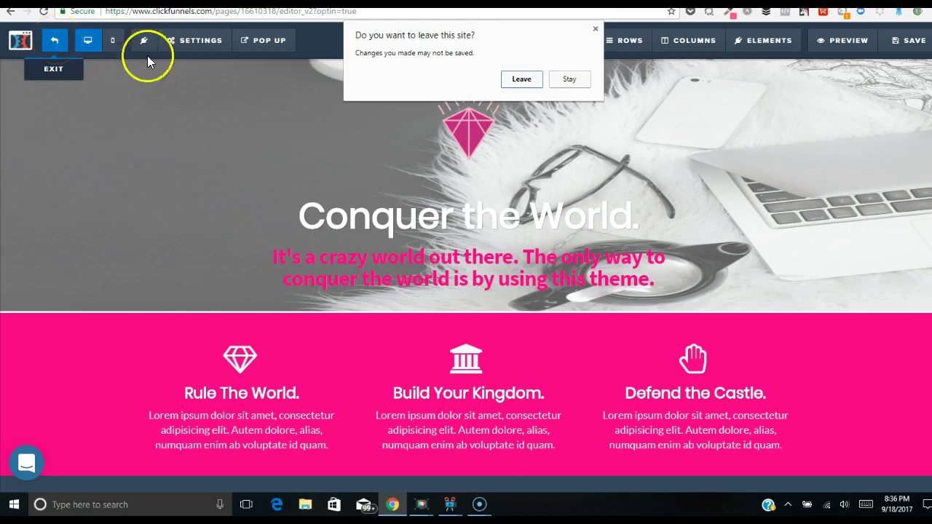
{"action": "left_click", "coordinate": [594, 29]}
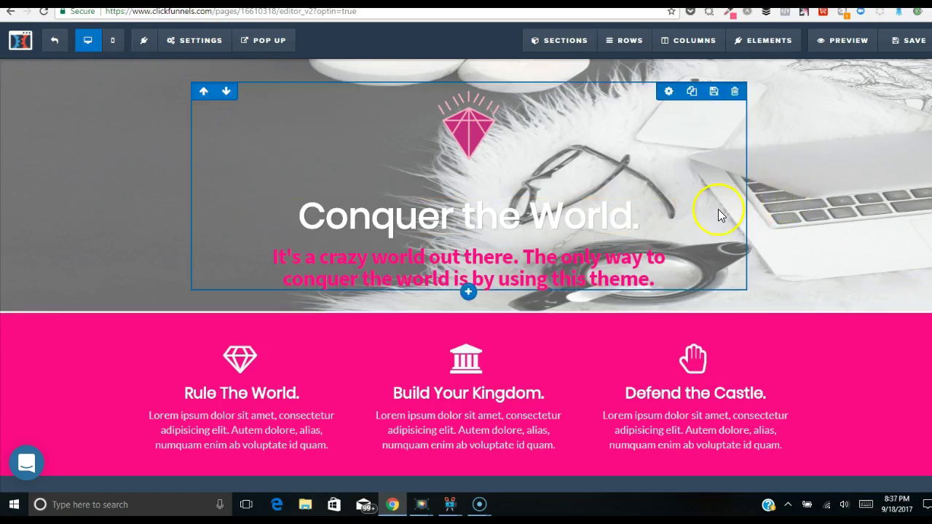
{"action": "left_click", "coordinate": [502, 305]}
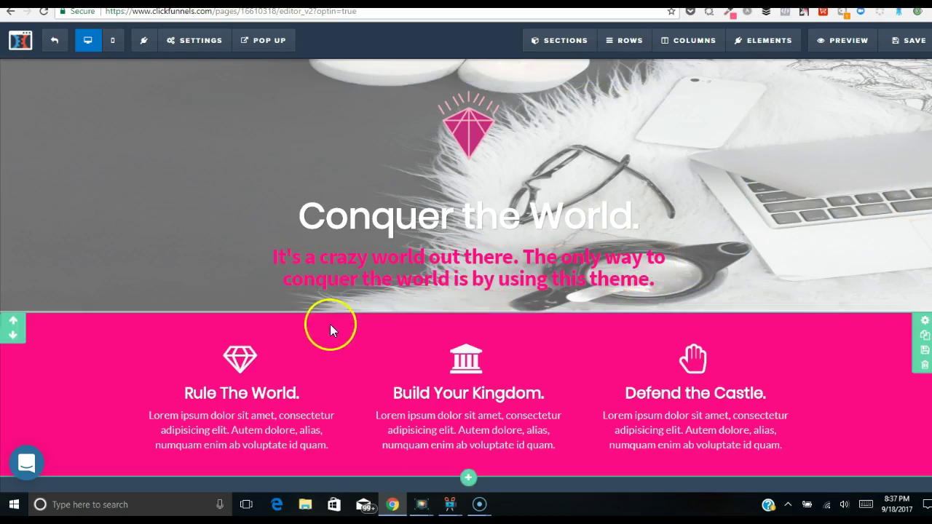
{"action": "scroll", "coordinate": [915, 339], "scroll_direction": "down", "scroll_amount": 1}
{"action": "scroll", "coordinate": [915, 339], "scroll_direction": "up", "scroll_amount": 1}
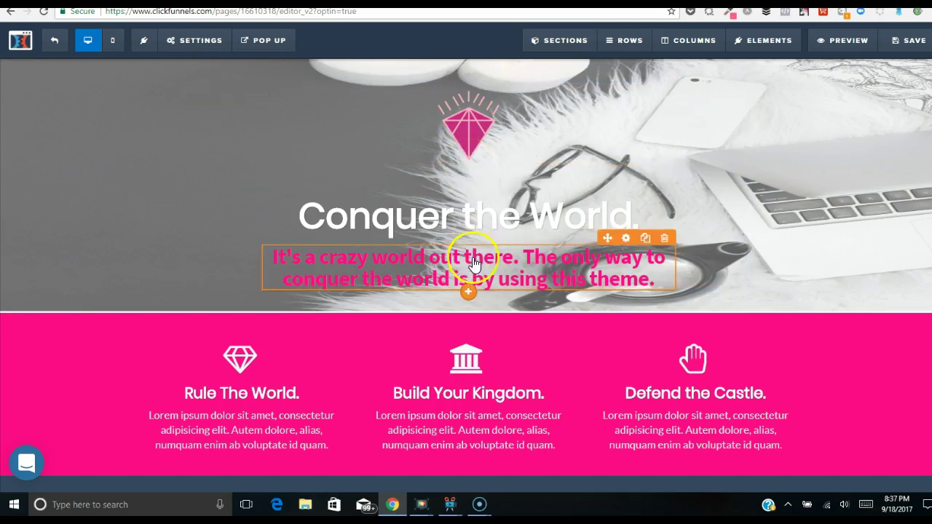
Insert a Button element beneath the pink subheadline and dismiss the stray browser menu.
{"action": "left_click", "coordinate": [469, 294]}
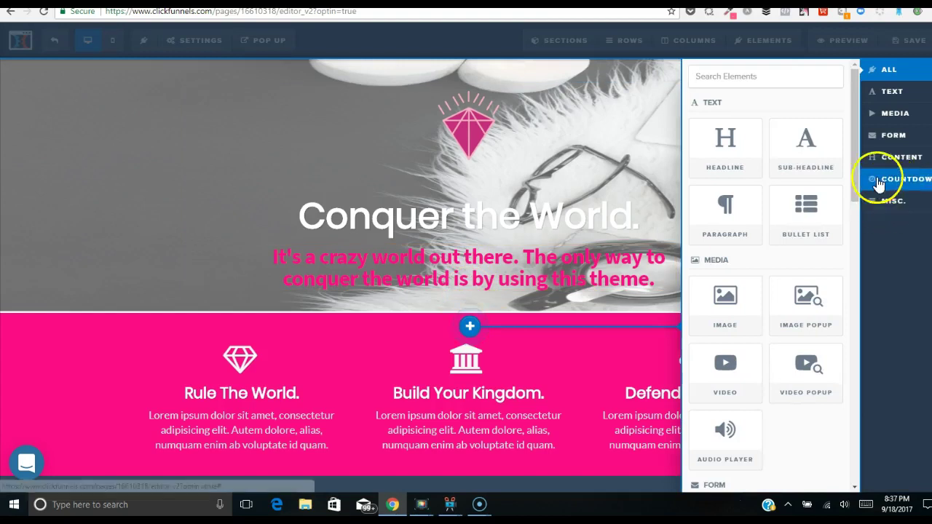
{"action": "left_click_drag", "start_coordinate": [857, 139], "coordinate": [852, 289]}
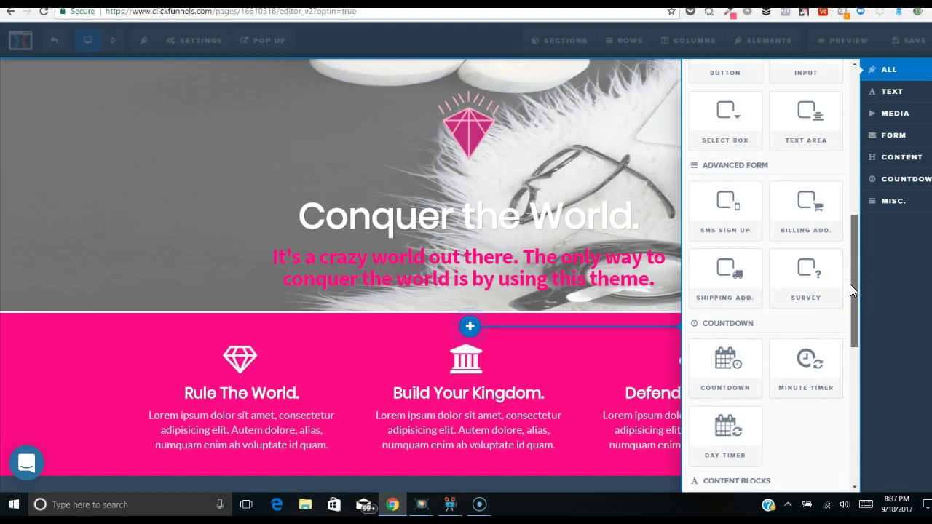
{"action": "scroll", "coordinate": [851, 290], "scroll_direction": "up", "scroll_amount": 3}
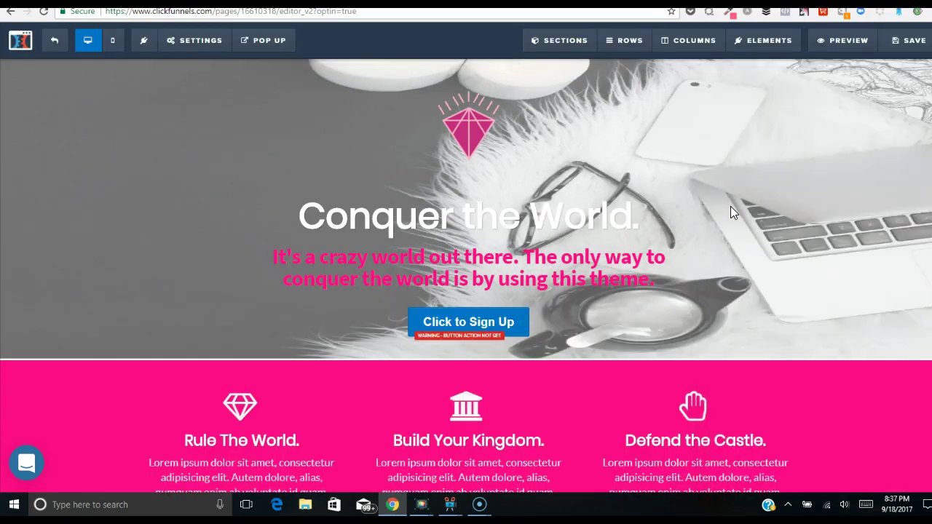
{"action": "left_click", "coordinate": [541, 306]}
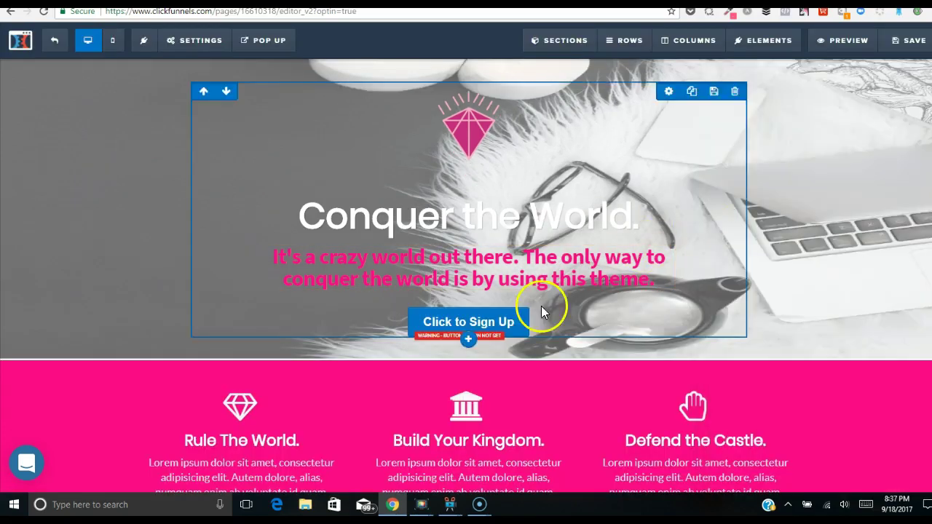
{"action": "right_click", "coordinate": [507, 329]}
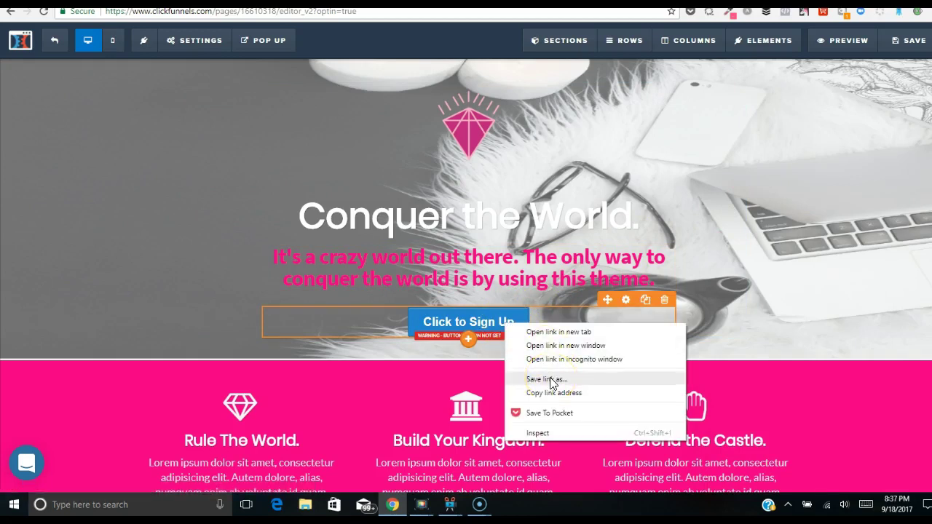
{"action": "left_click", "coordinate": [626, 299]}
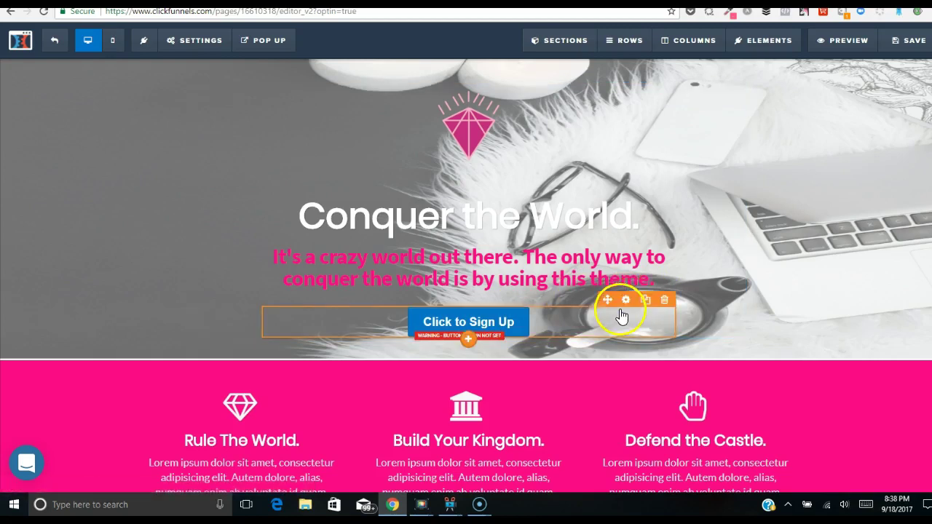
Set the Click to Sign Up button's background to the recent pink swatch.
{"action": "left_click", "coordinate": [625, 300]}
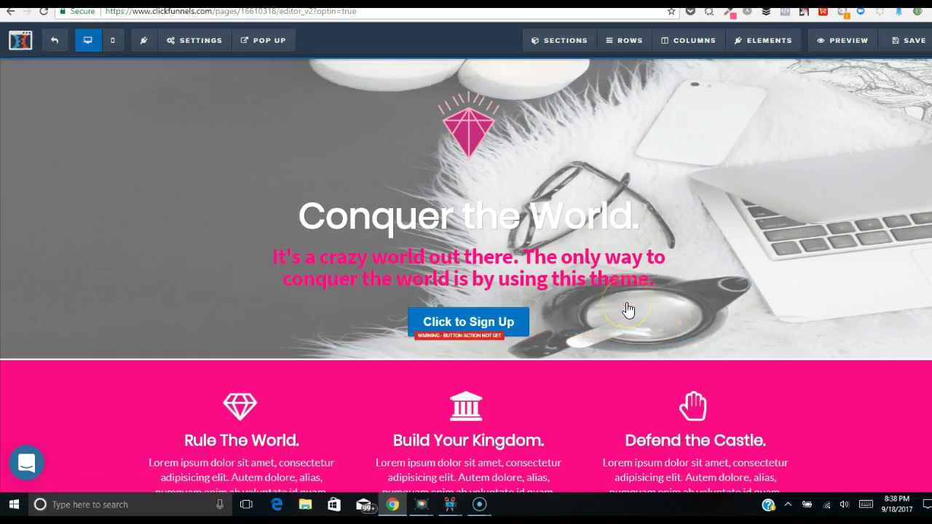
{"action": "left_click", "coordinate": [827, 456]}
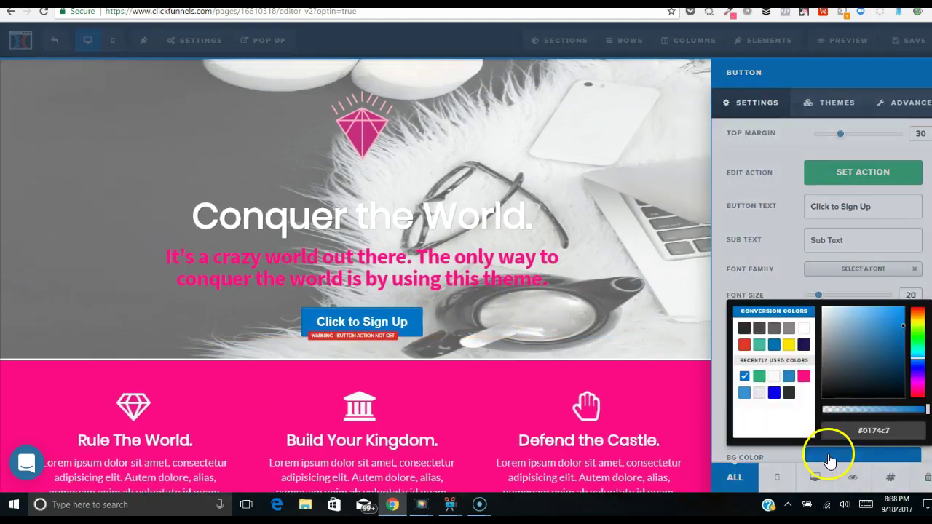
{"action": "left_click", "coordinate": [803, 378]}
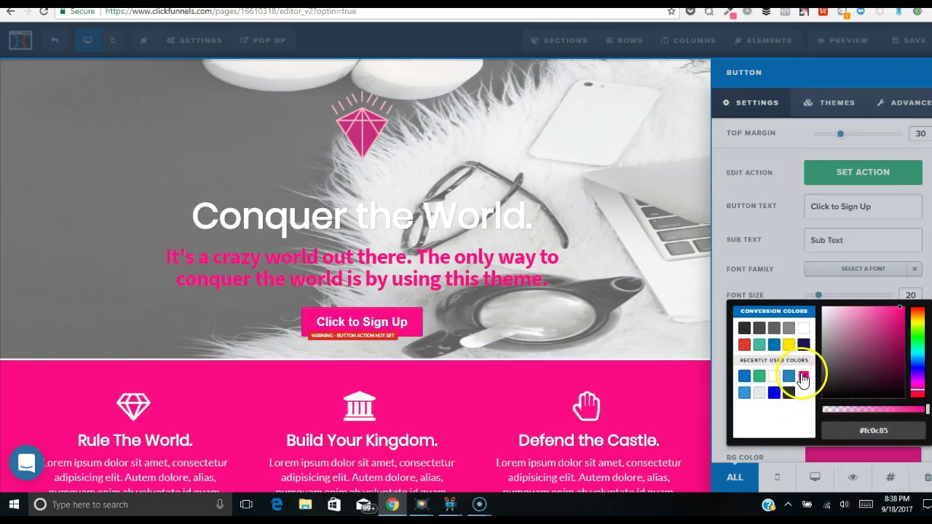
{"action": "left_click", "coordinate": [603, 327]}
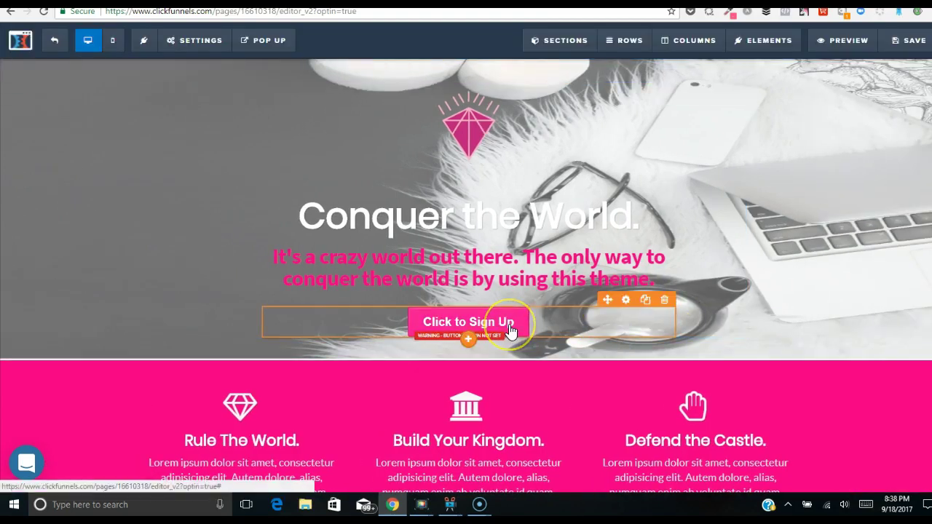
Enlarge the button's font size to 34 px and save the page.
{"action": "left_click", "coordinate": [625, 299]}
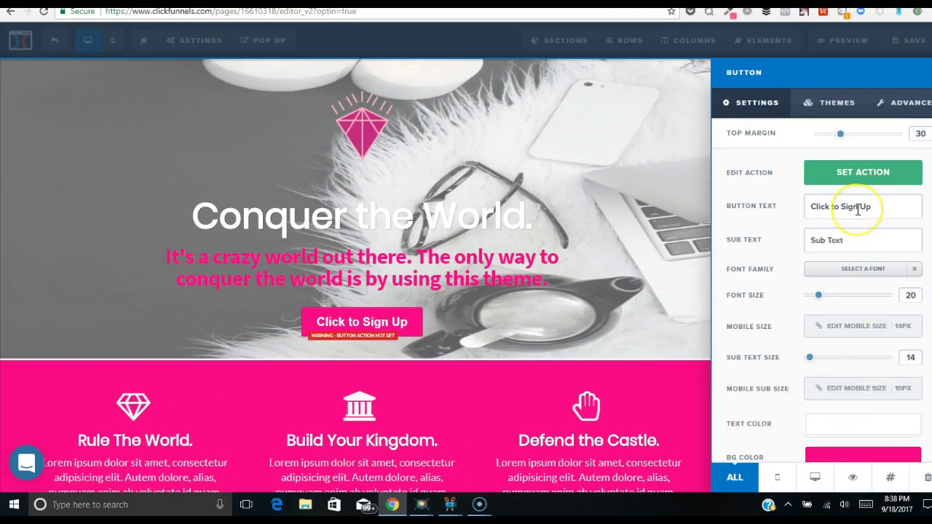
{"action": "left_click_drag", "start_coordinate": [821, 298], "coordinate": [842, 300]}
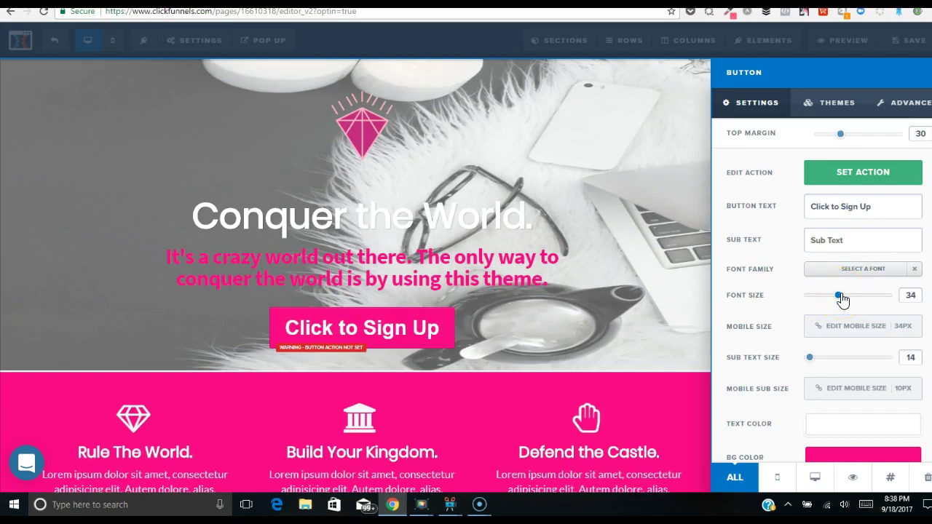
{"action": "left_click", "coordinate": [583, 331]}
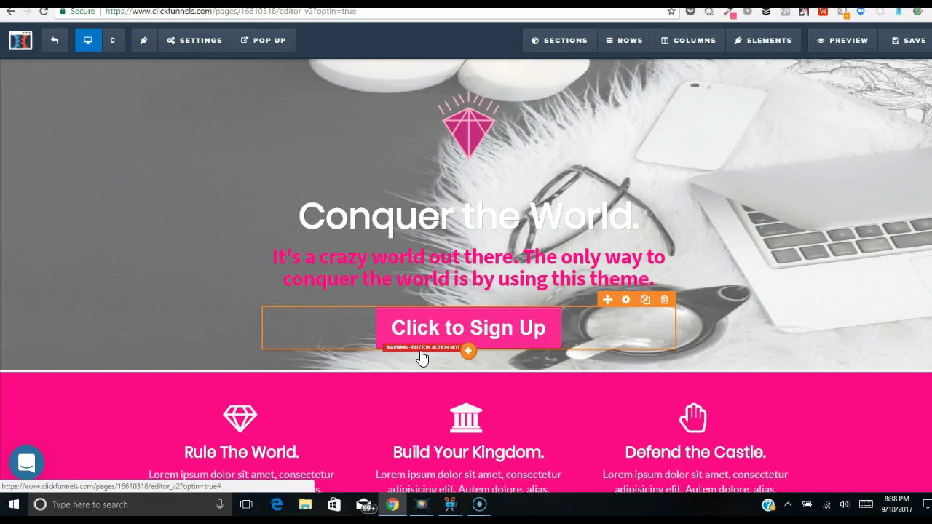
{"action": "left_click", "coordinate": [907, 40]}
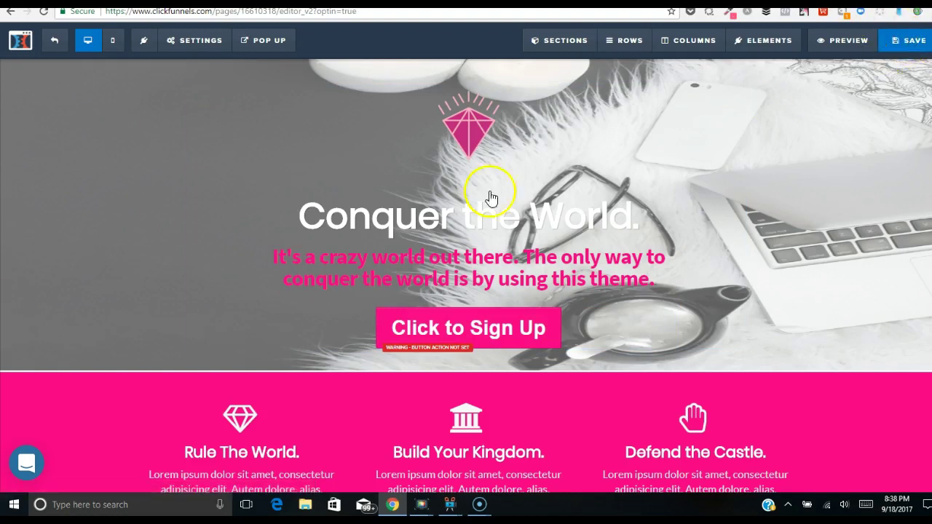